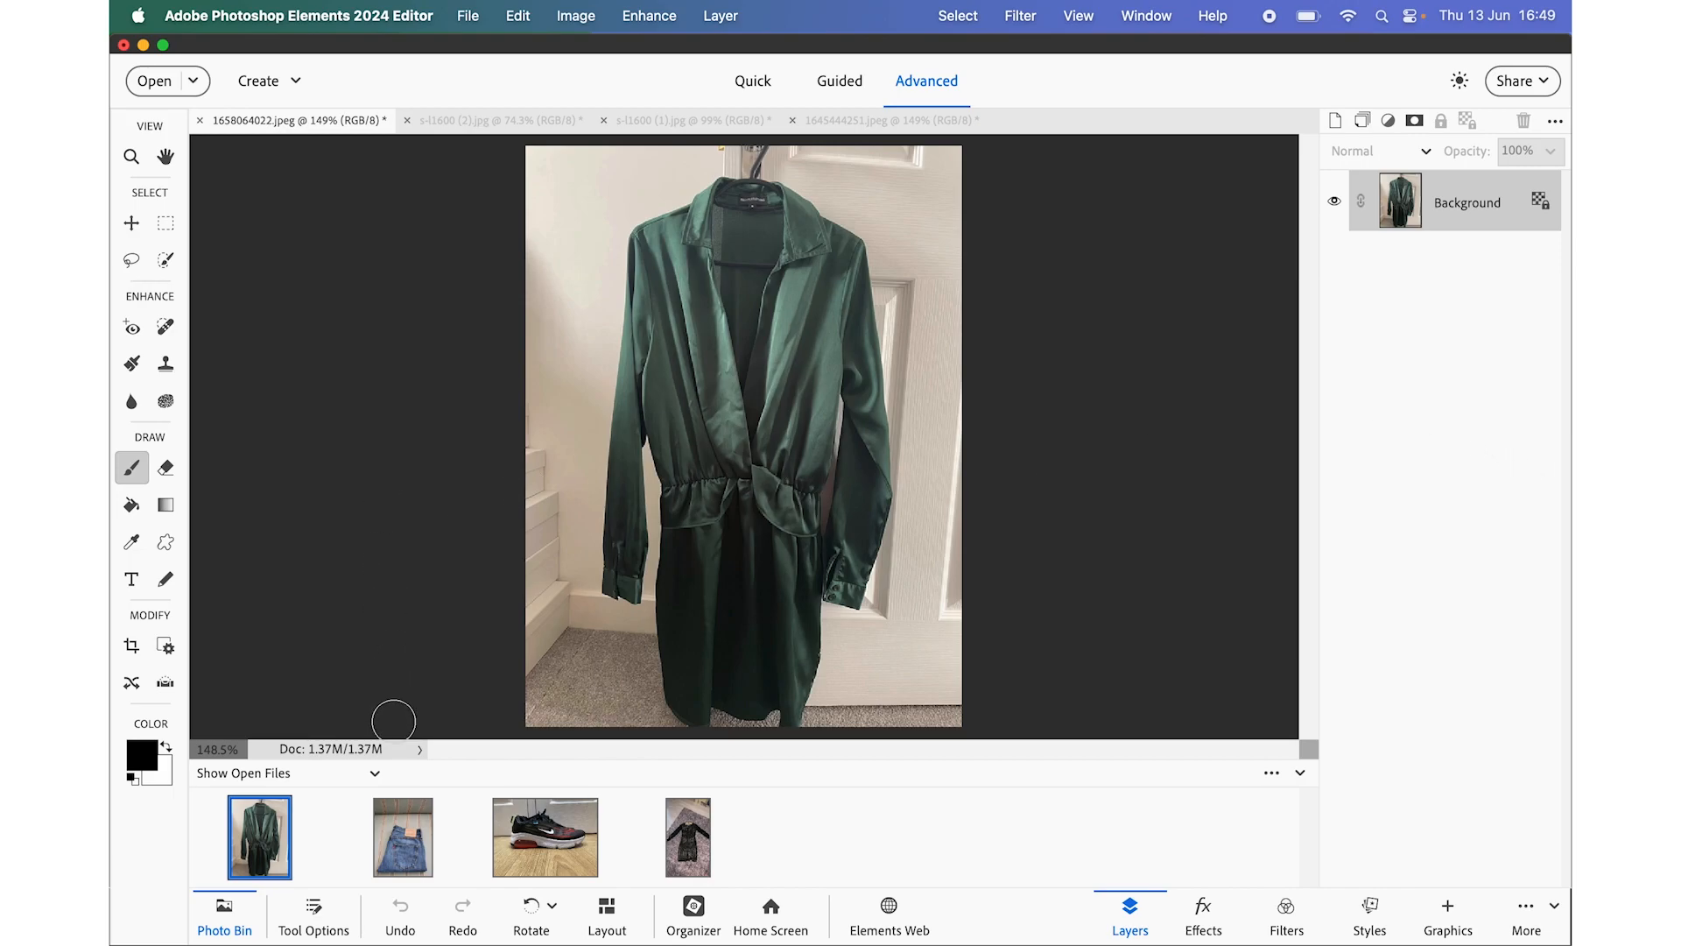
- Look through the open jeans, trainer and sequinned dress photos, and return to the green dress photo
left_click(397, 827)
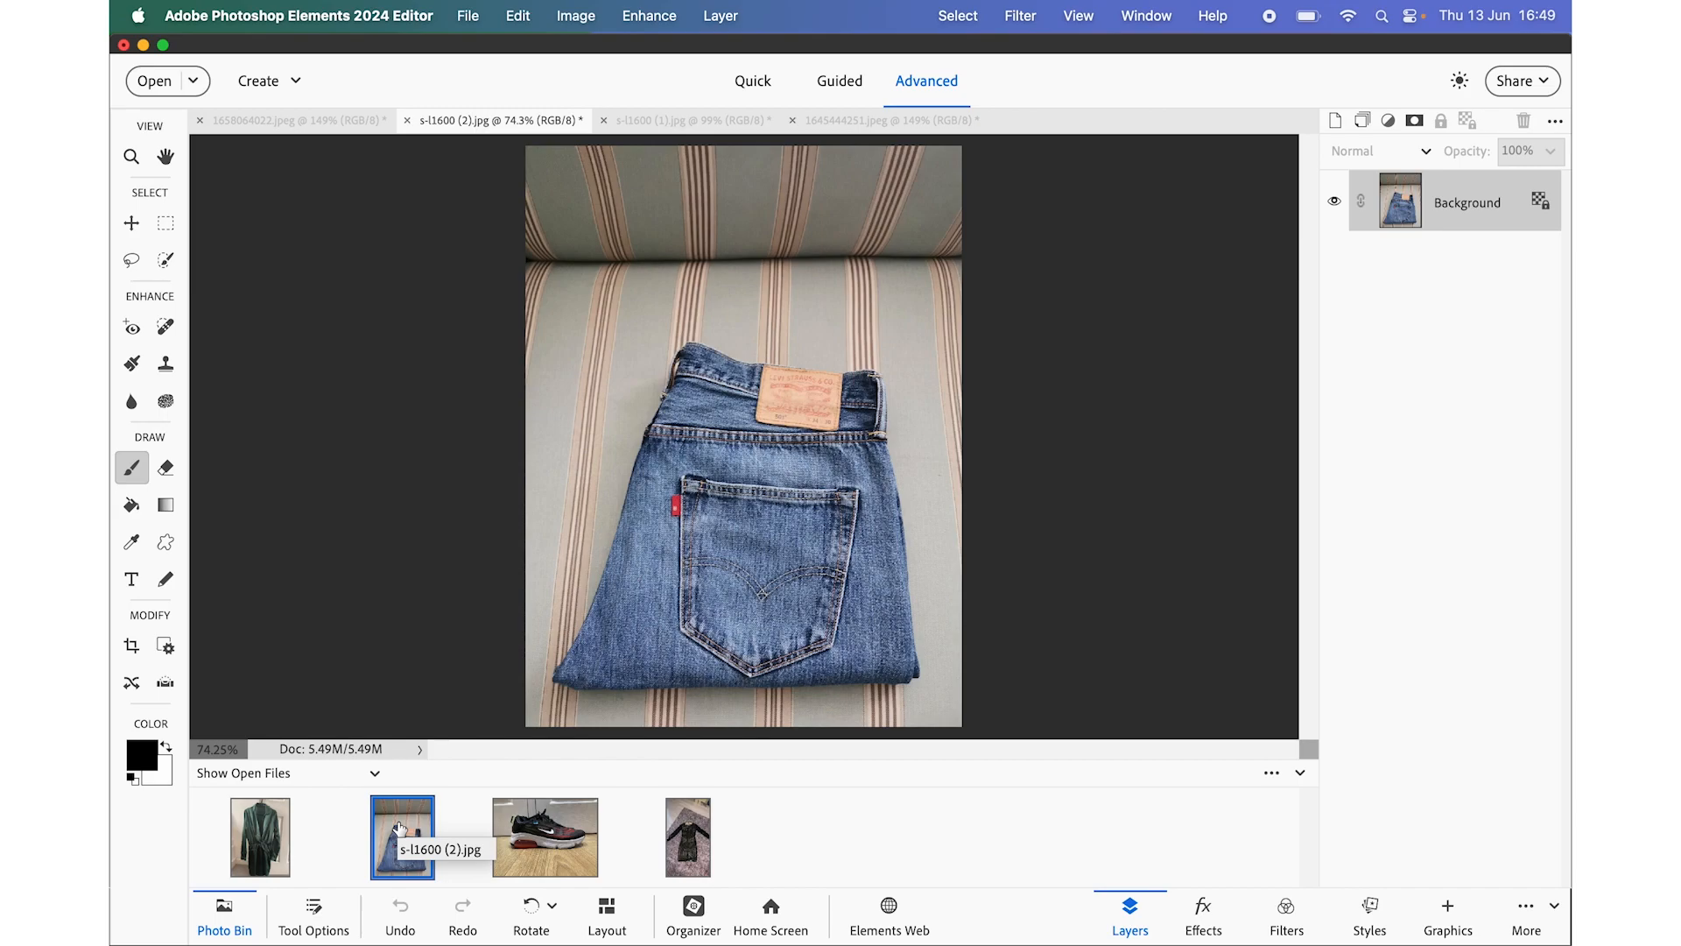
left_click(578, 833)
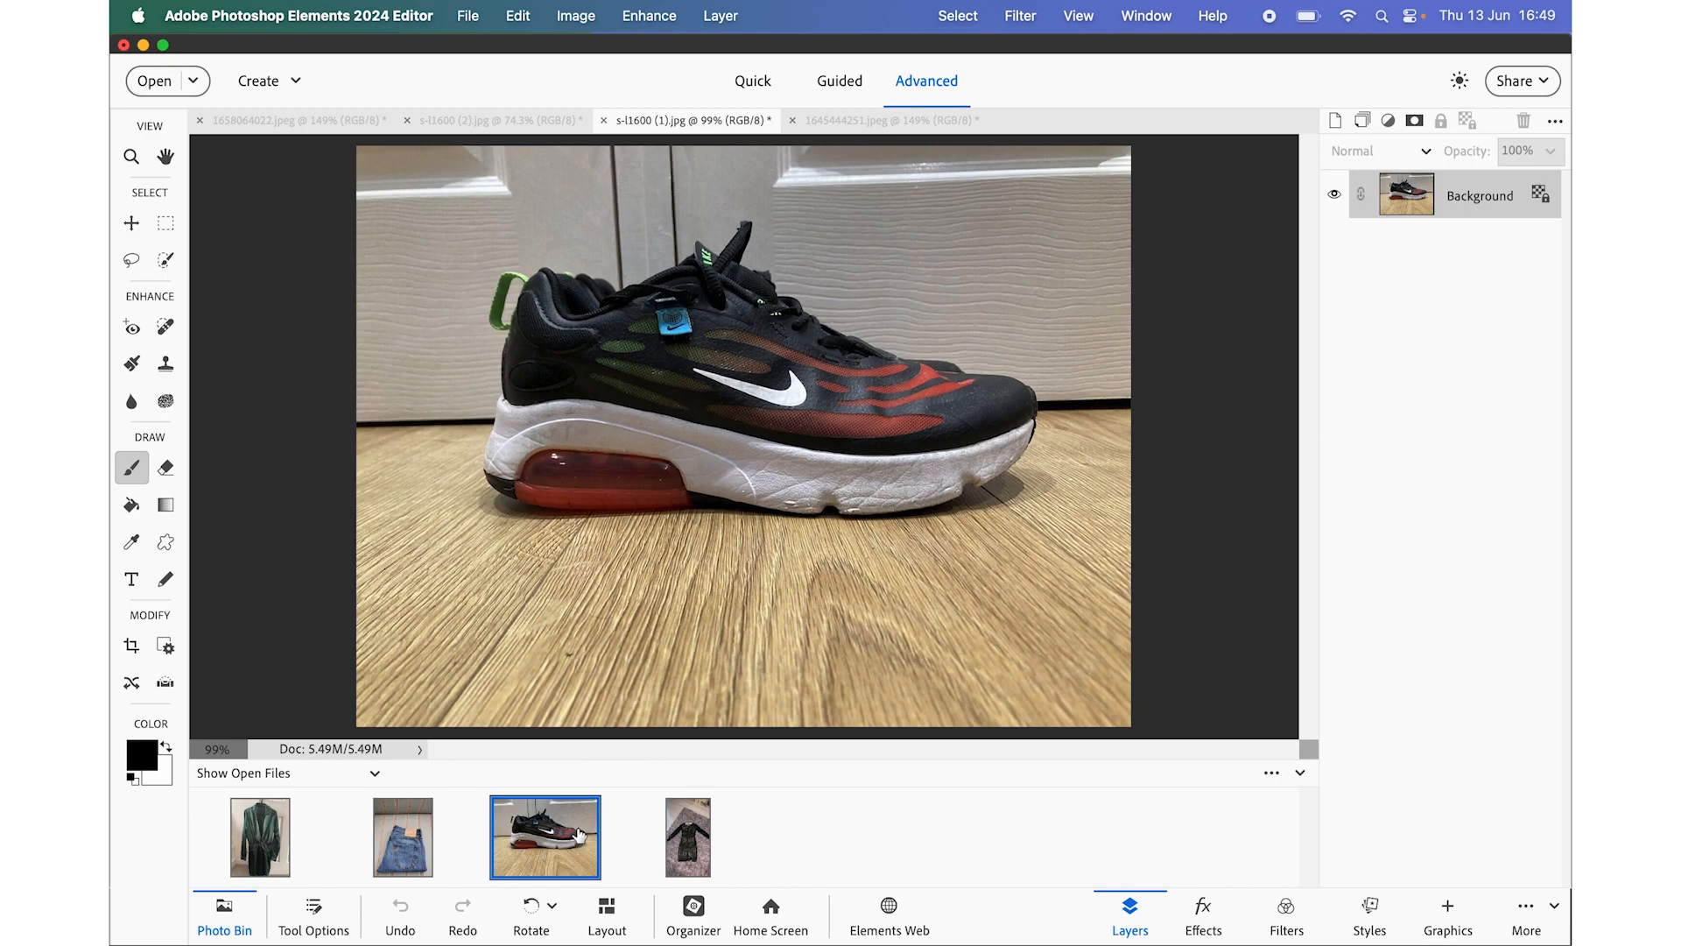
left_click(691, 834)
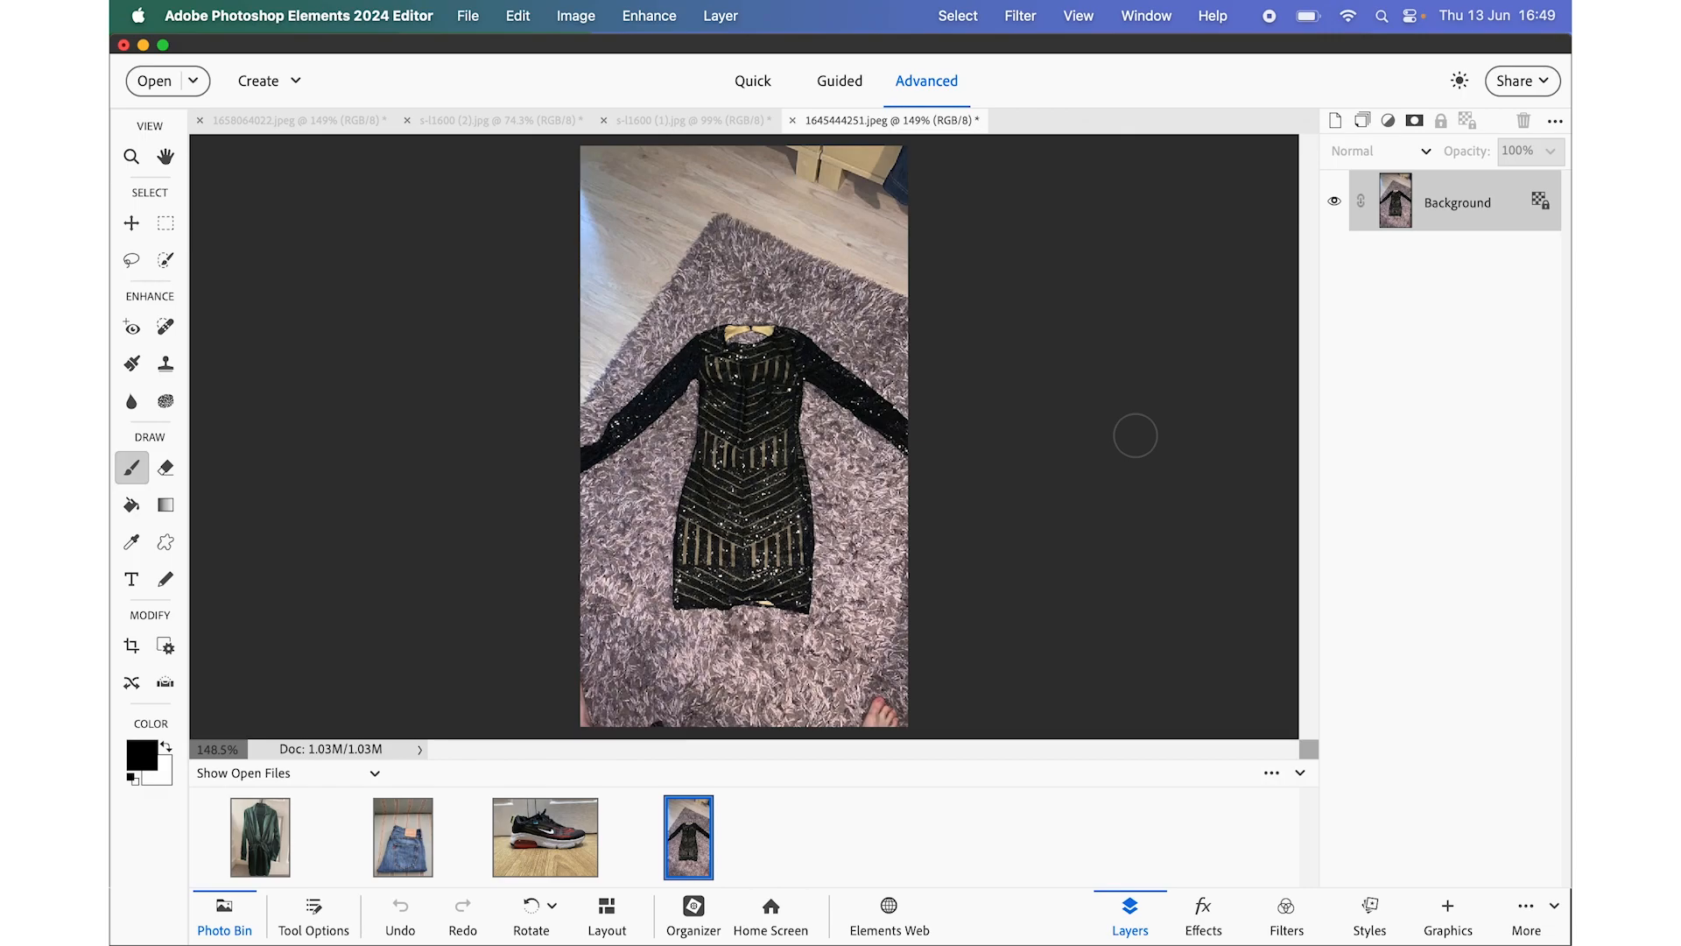
left_click(263, 832)
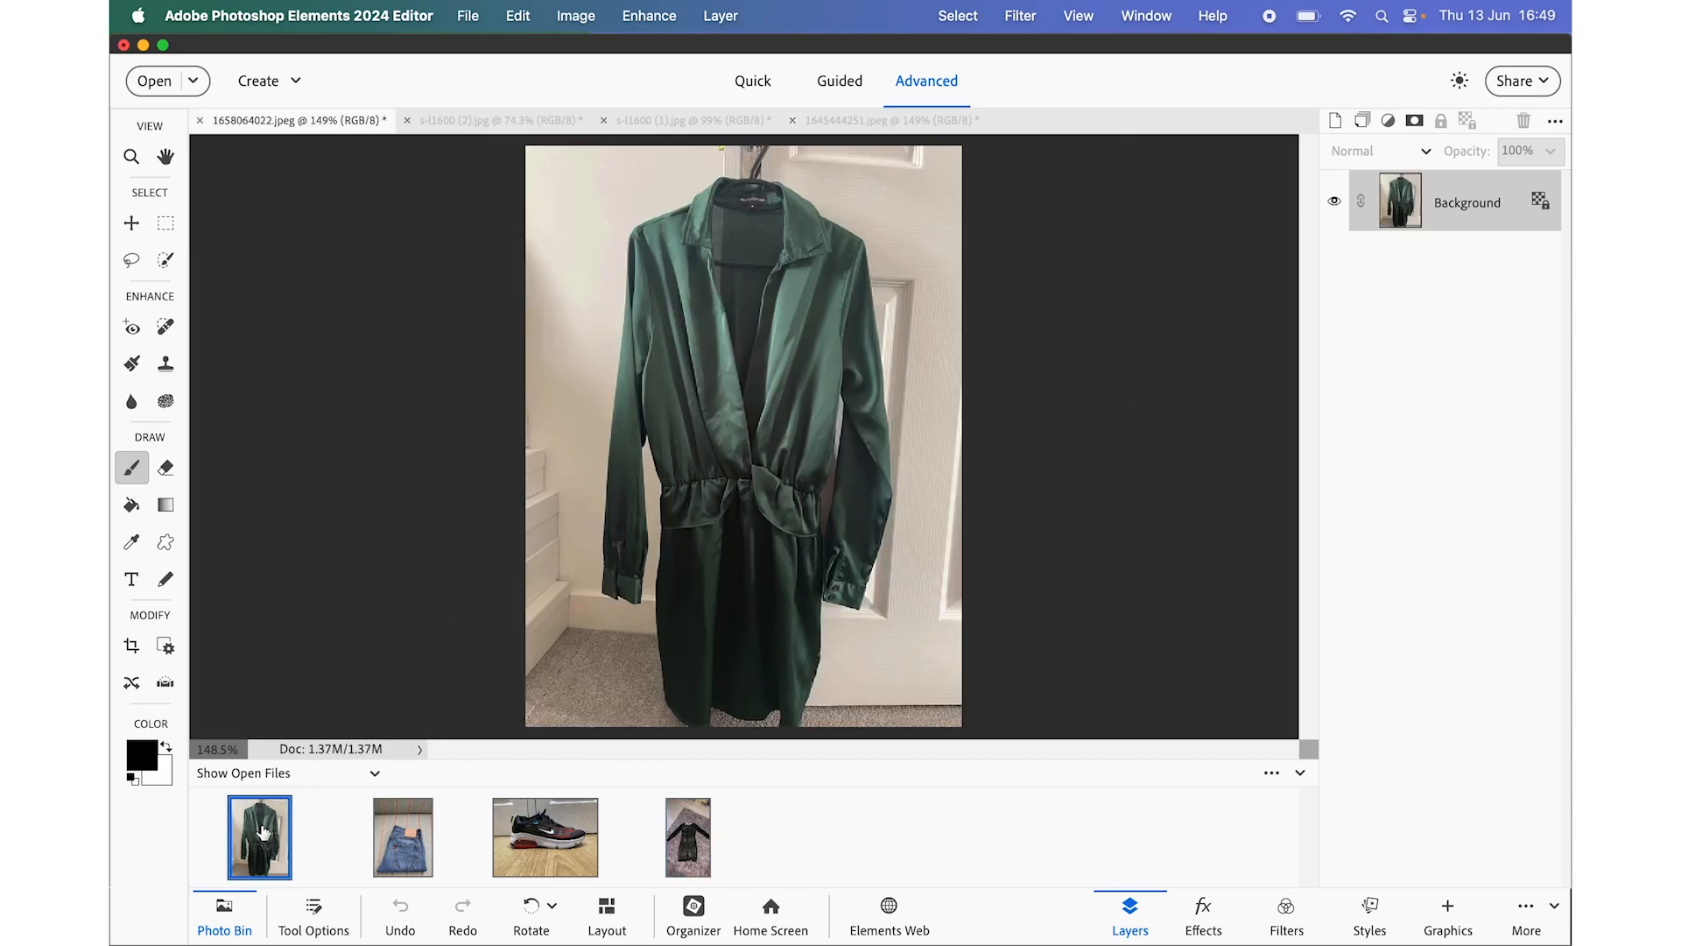
- Apply the White Background quick action to the green dress photo, and select the dress layer's mask in Advanced mode
left_click(752, 81)
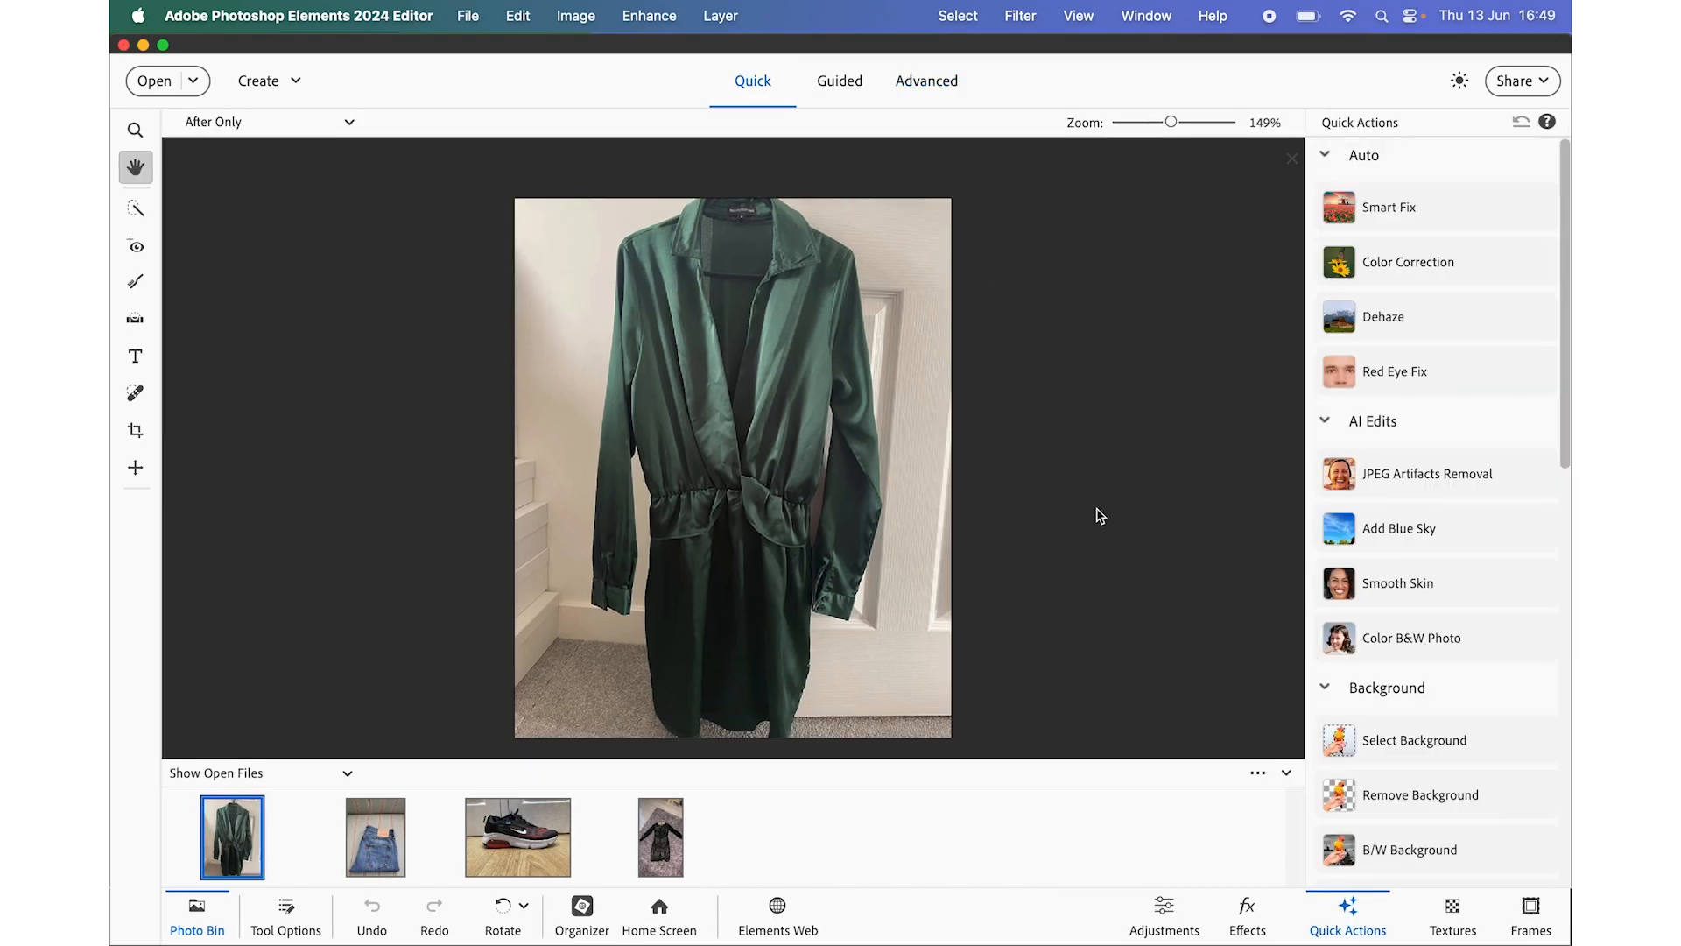
scroll(1101, 517, "up", 3)
scroll(1100, 517, "down", 2)
scroll(1374, 615, "down", 4)
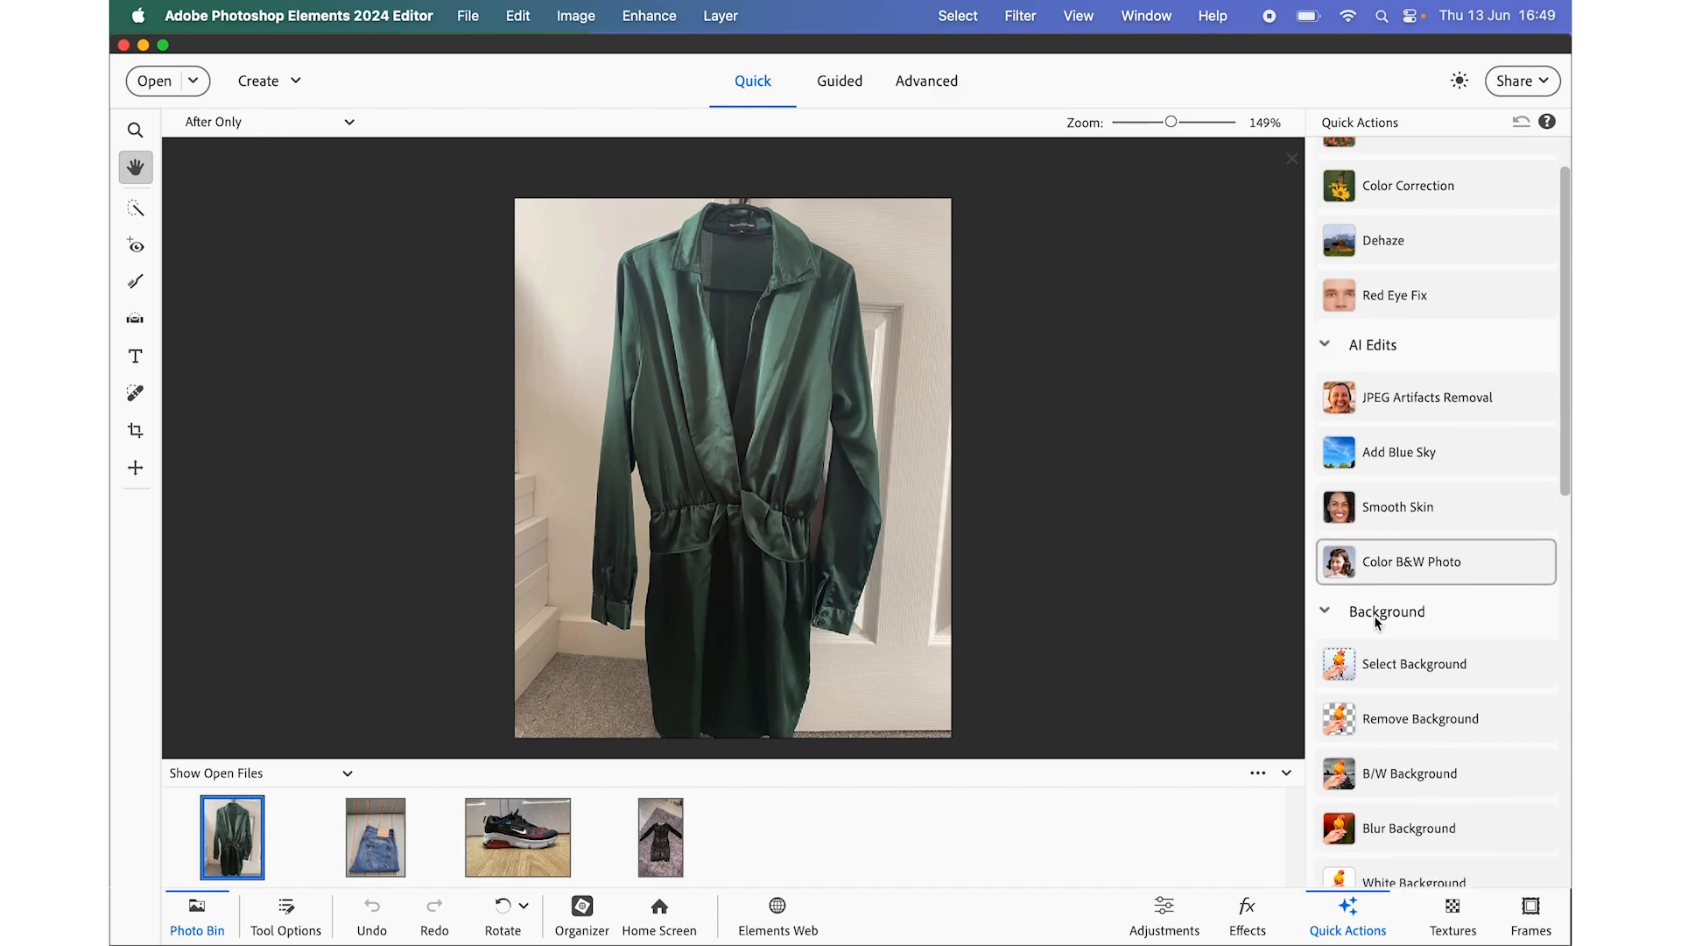
scroll(1374, 614, "down", 2)
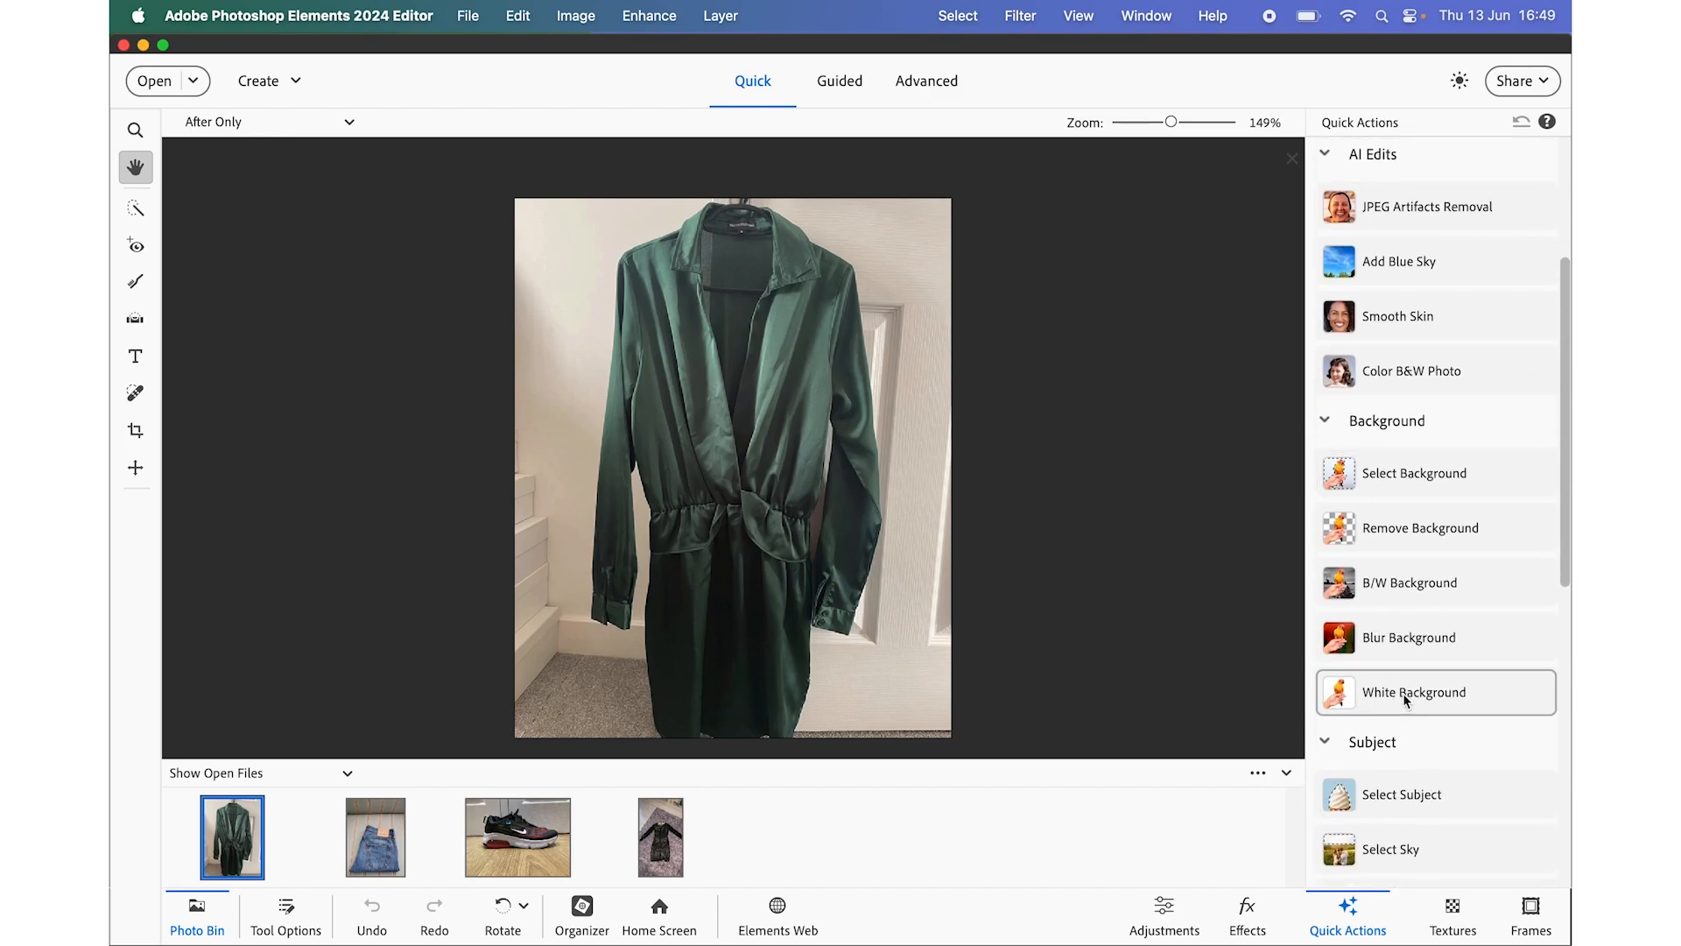
left_click(1406, 691)
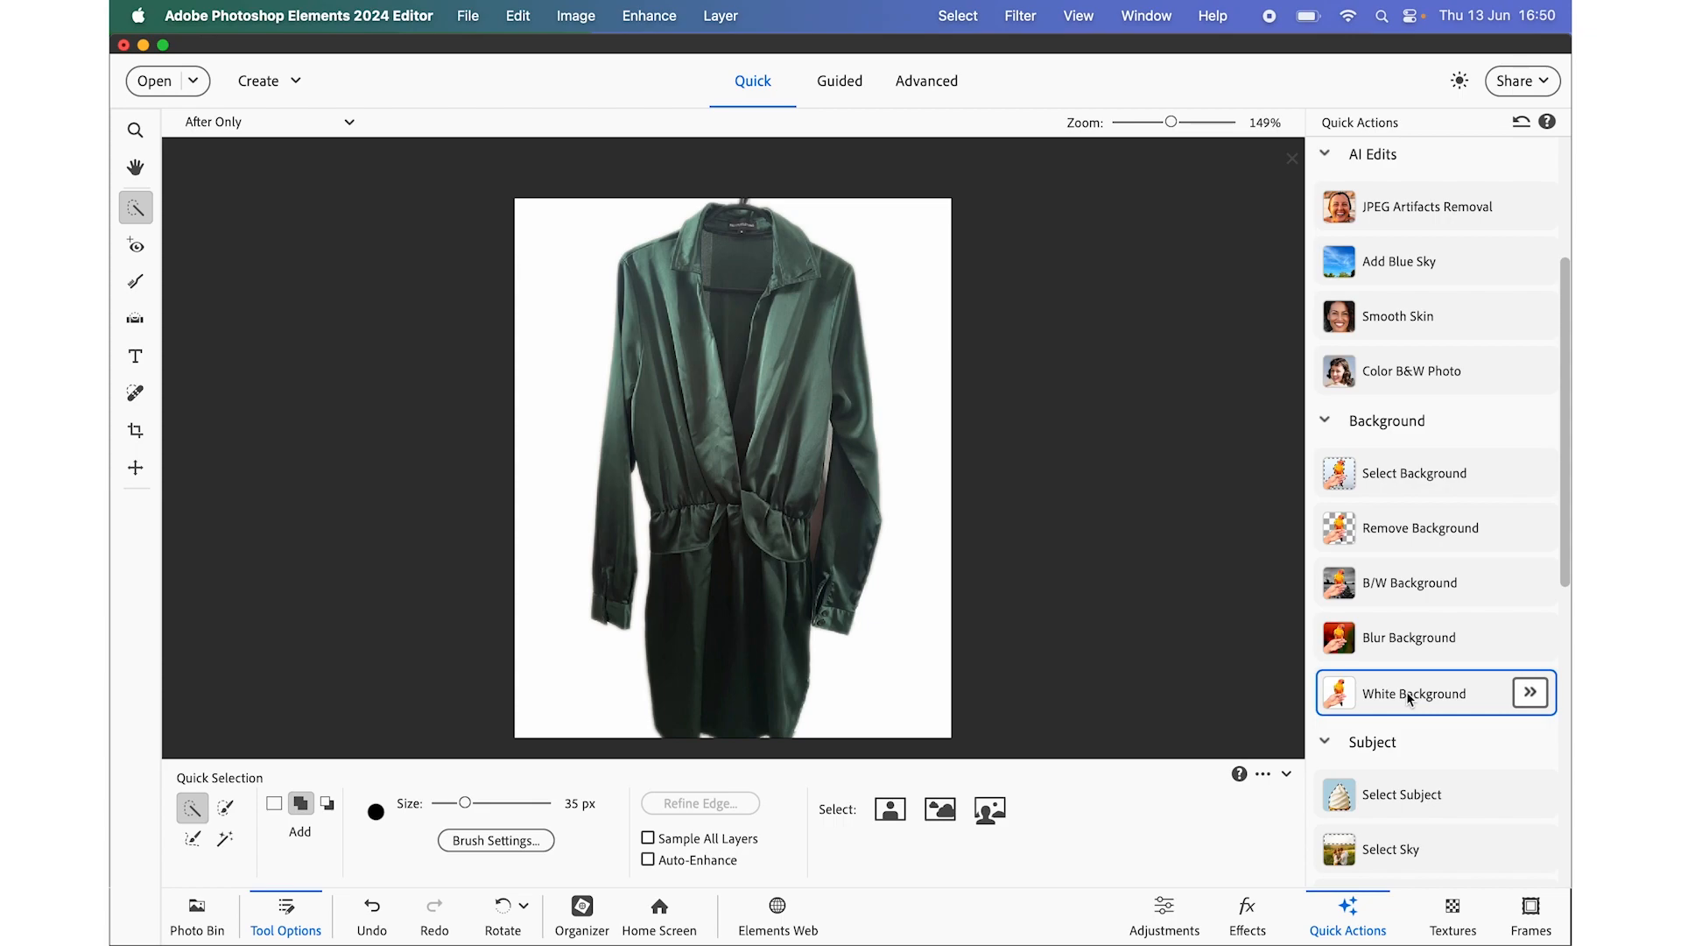
left_click(1530, 693)
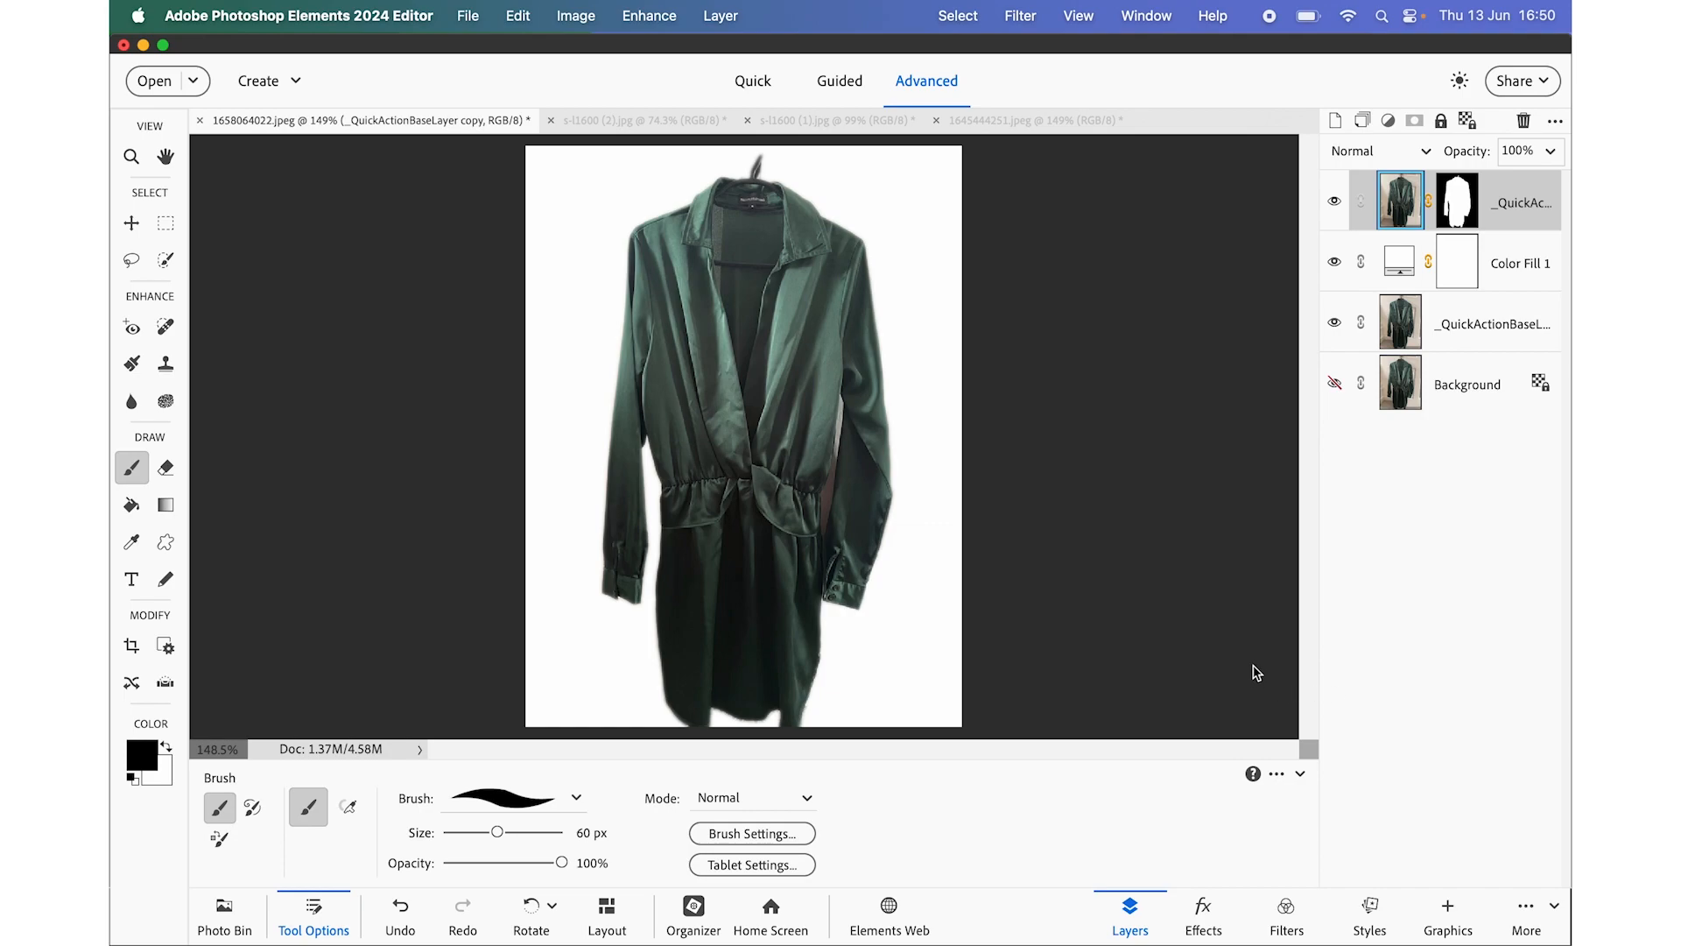
left_click(1457, 206)
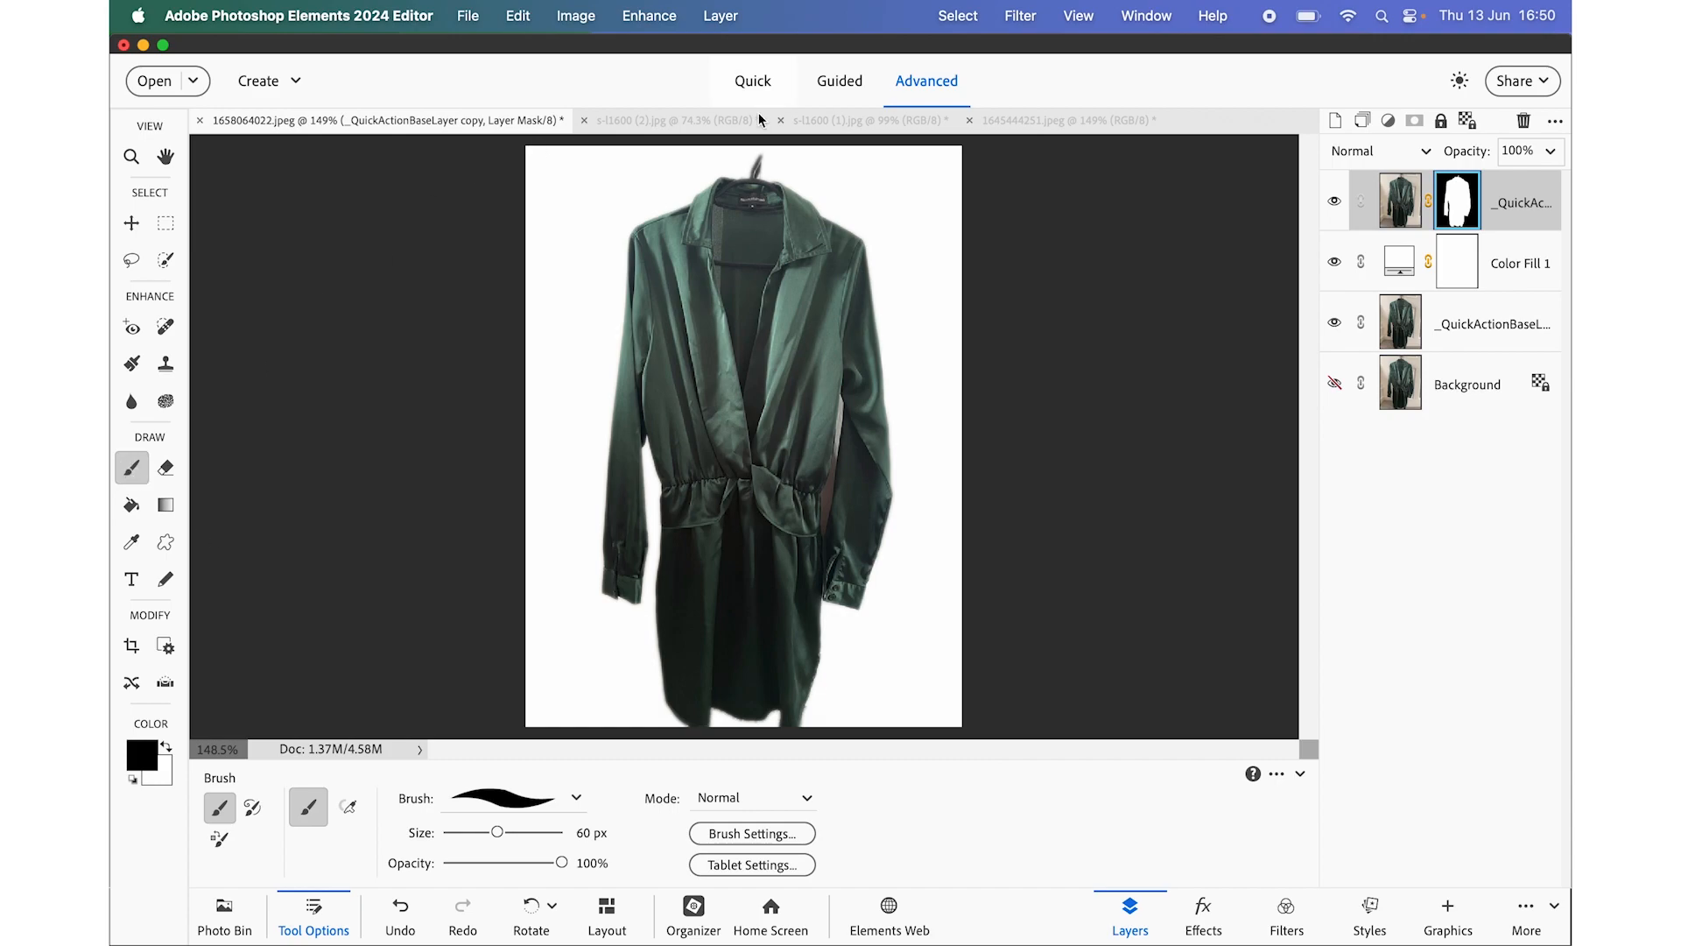
- Switch to the jeans photo and replace its background with white using the White Background quick action
left_click(759, 157)
left_click(226, 928)
left_click(401, 862)
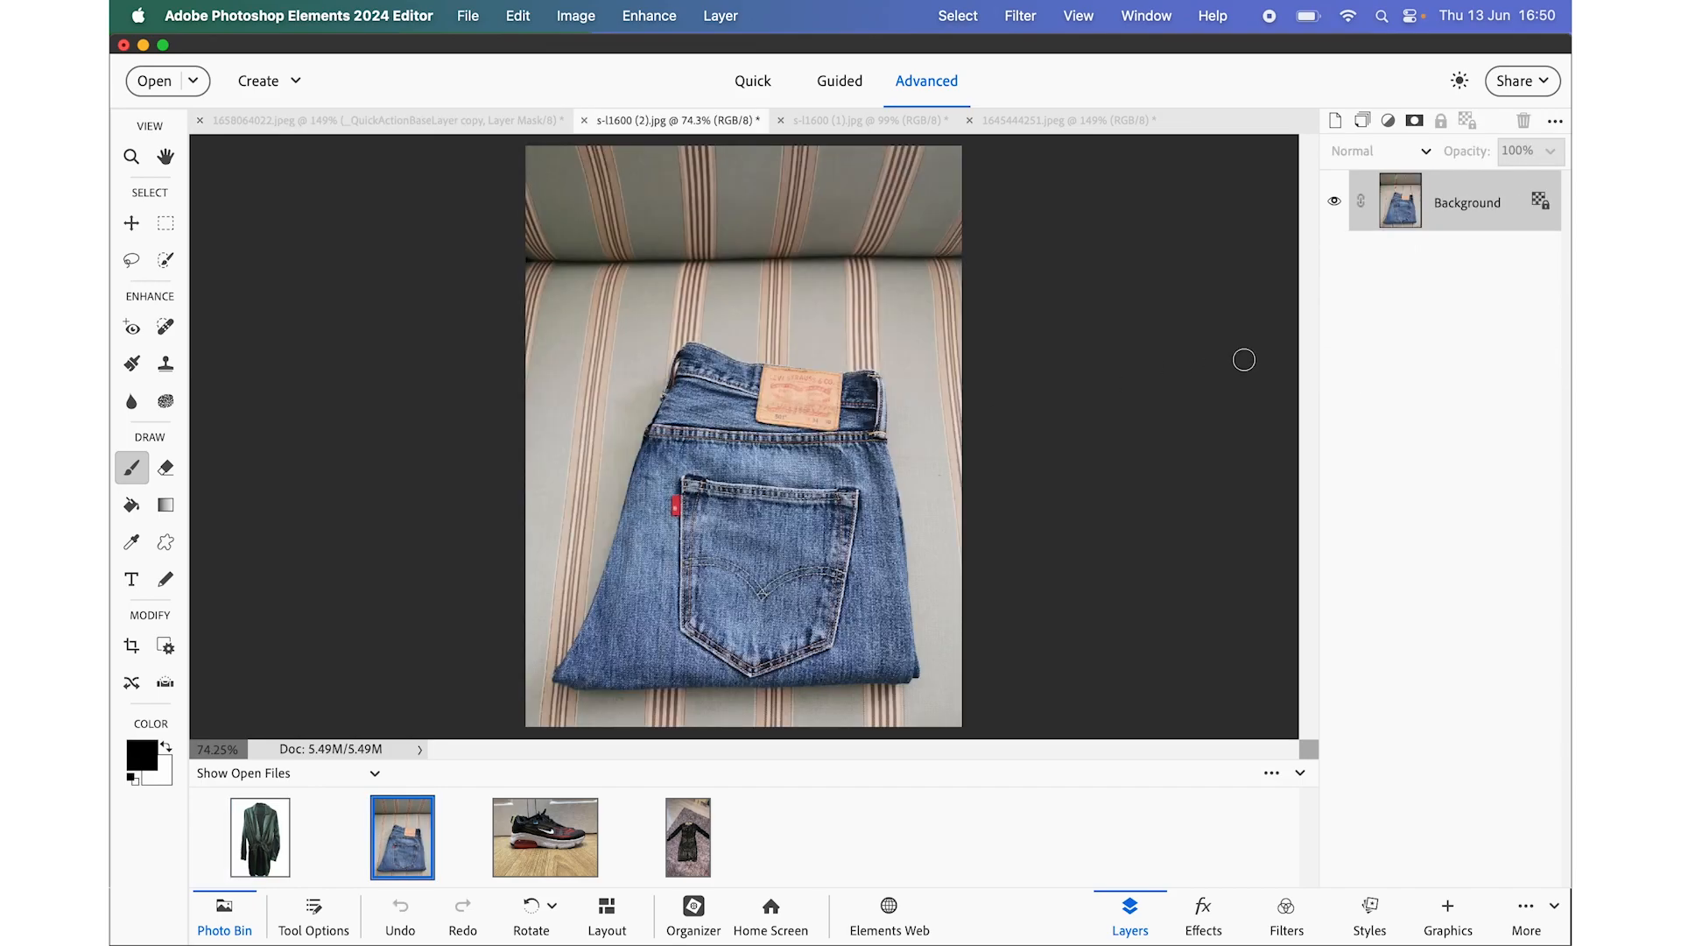
left_click(758, 81)
scroll(1392, 494, "down", 3)
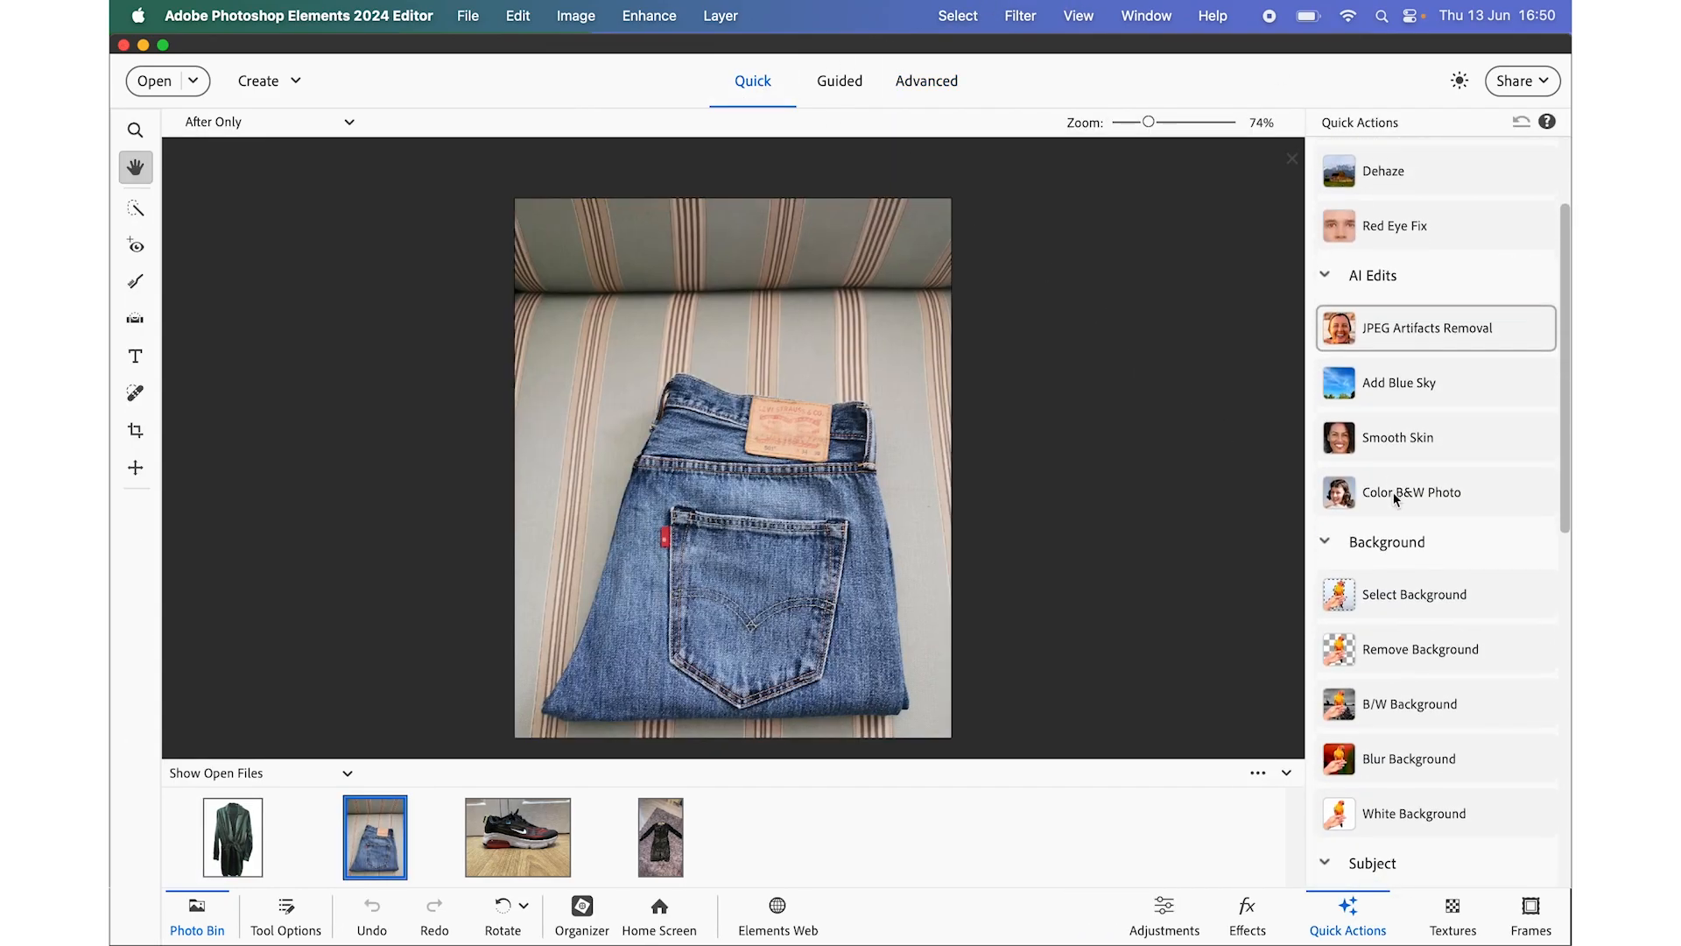
scroll(1395, 498, "down", 2)
left_click(1439, 732)
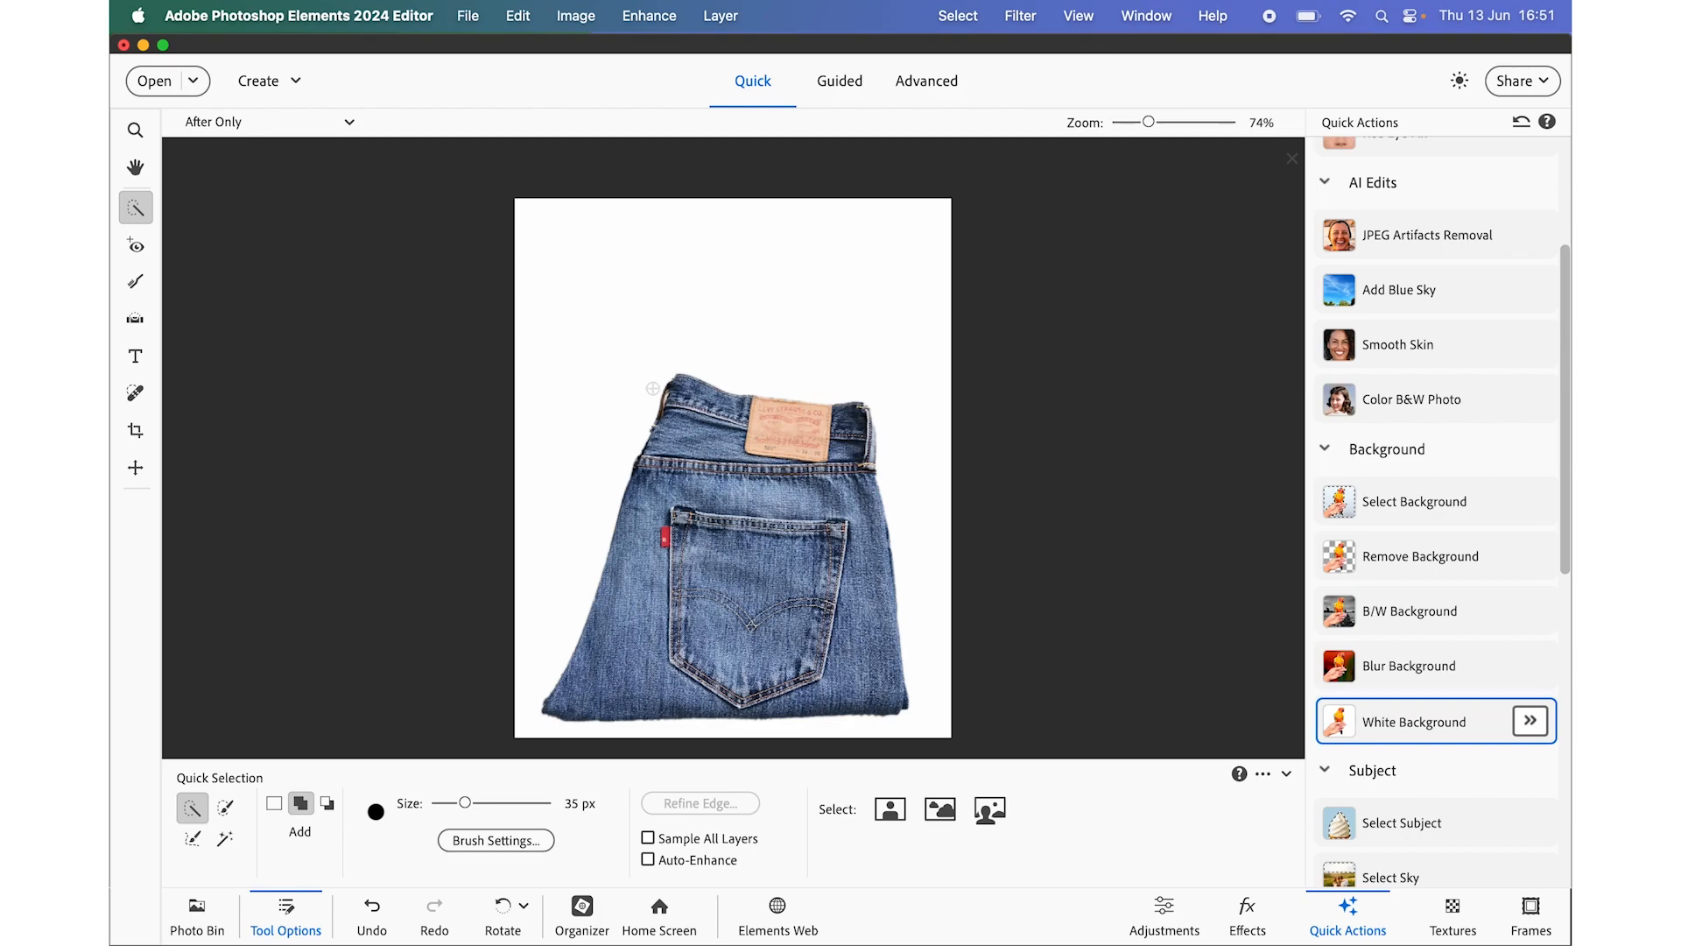
- Crop the jeans photo to remove most of the empty white area above the jeans
left_click(146, 435)
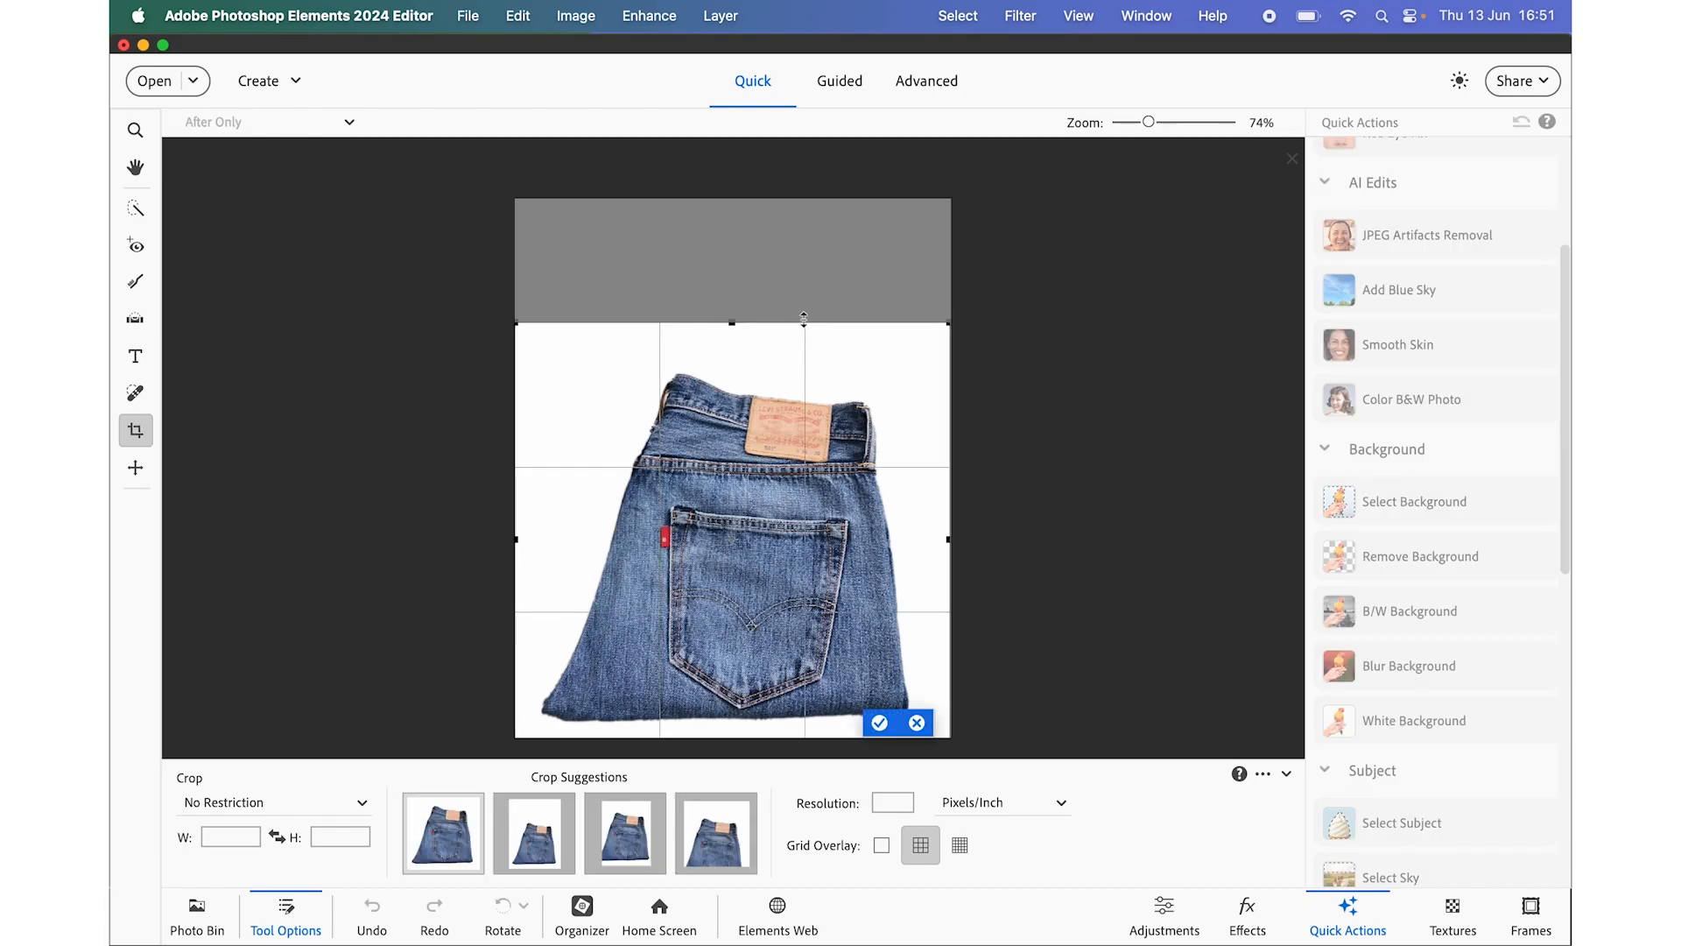
left_click_drag(736, 322, 735, 349)
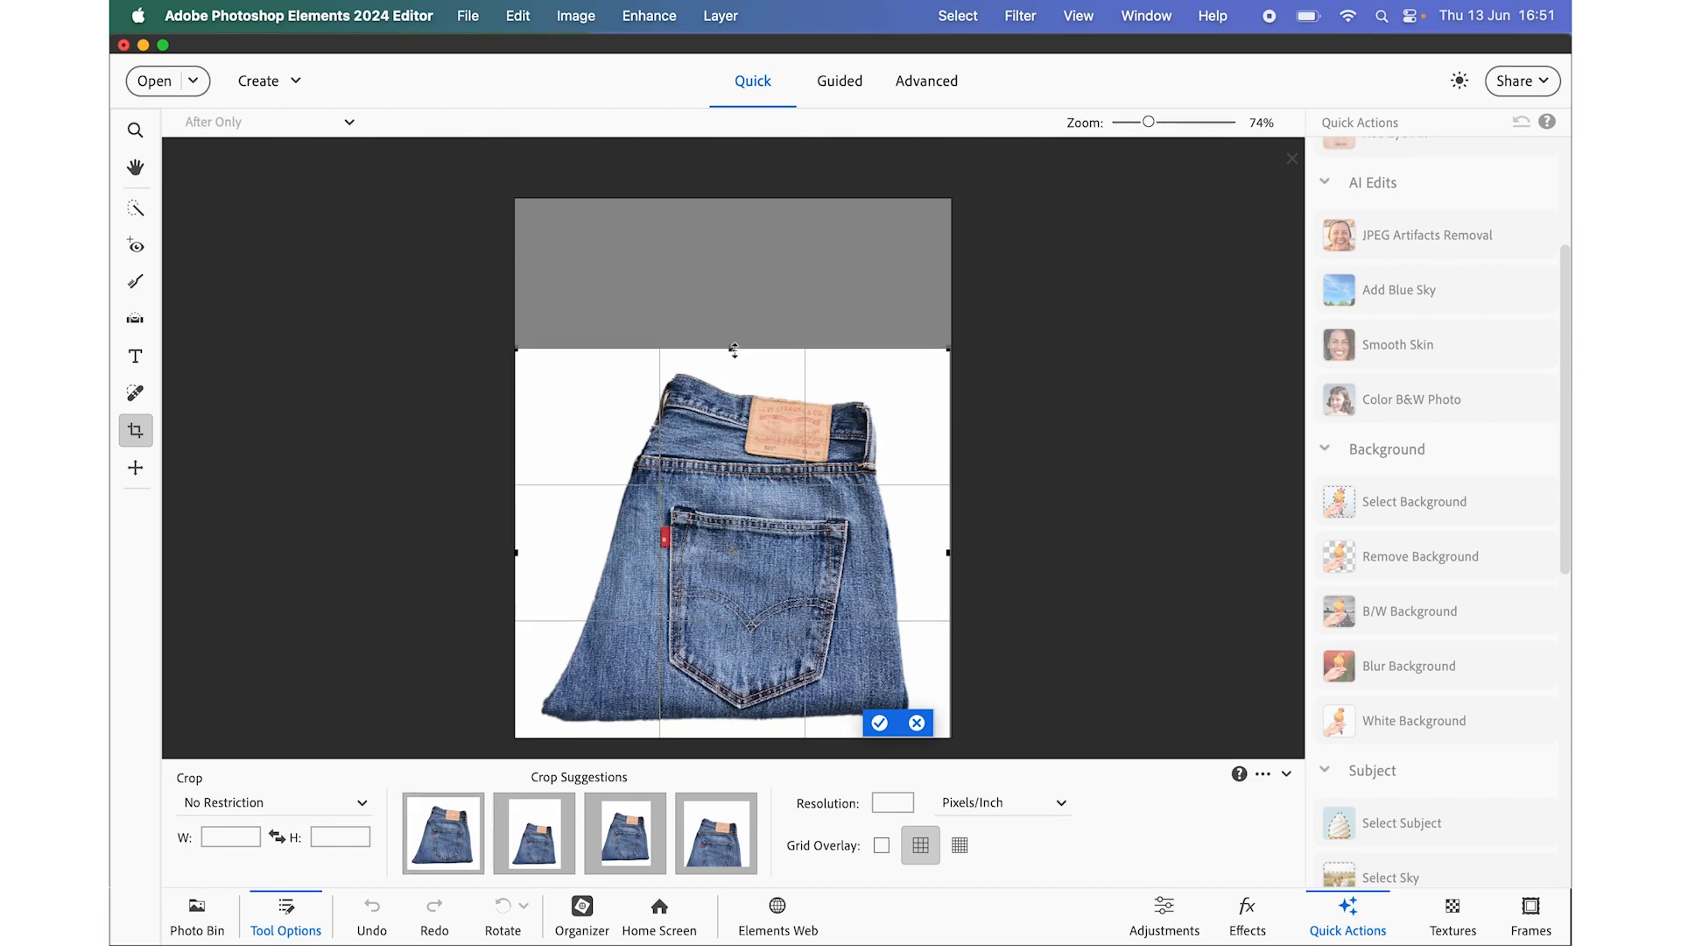
left_click(880, 723)
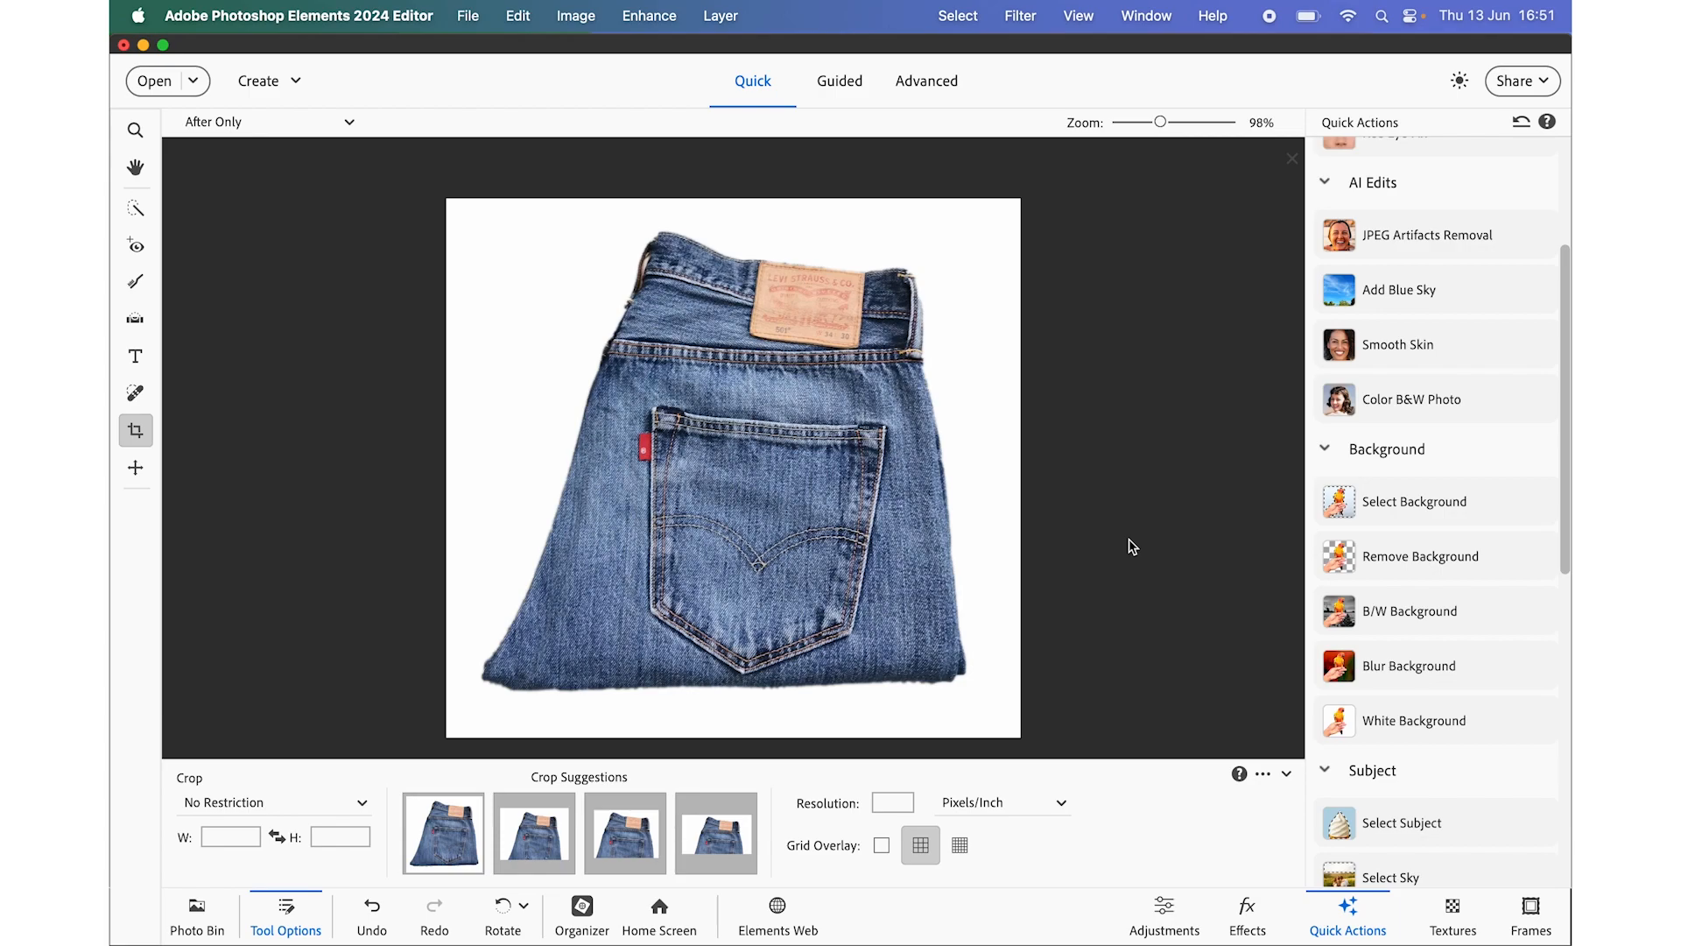
- Switch to the trainer photo and apply the White Background quick action to it
left_click(188, 919)
left_click(529, 837)
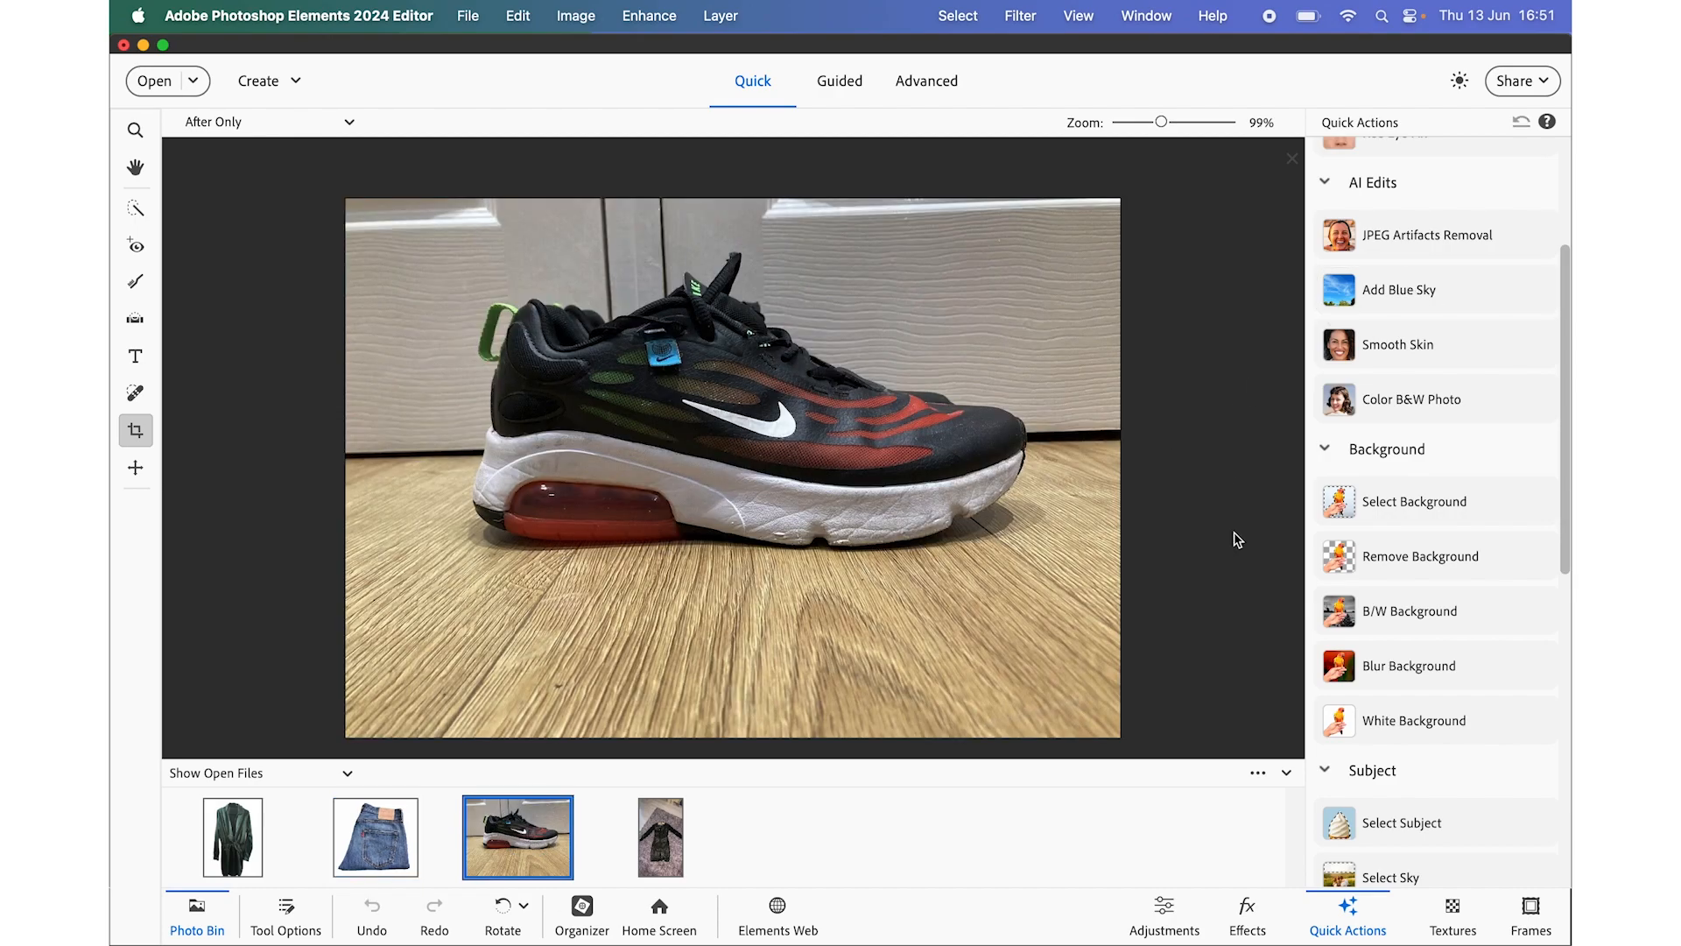
scroll(1560, 592, "down", 3)
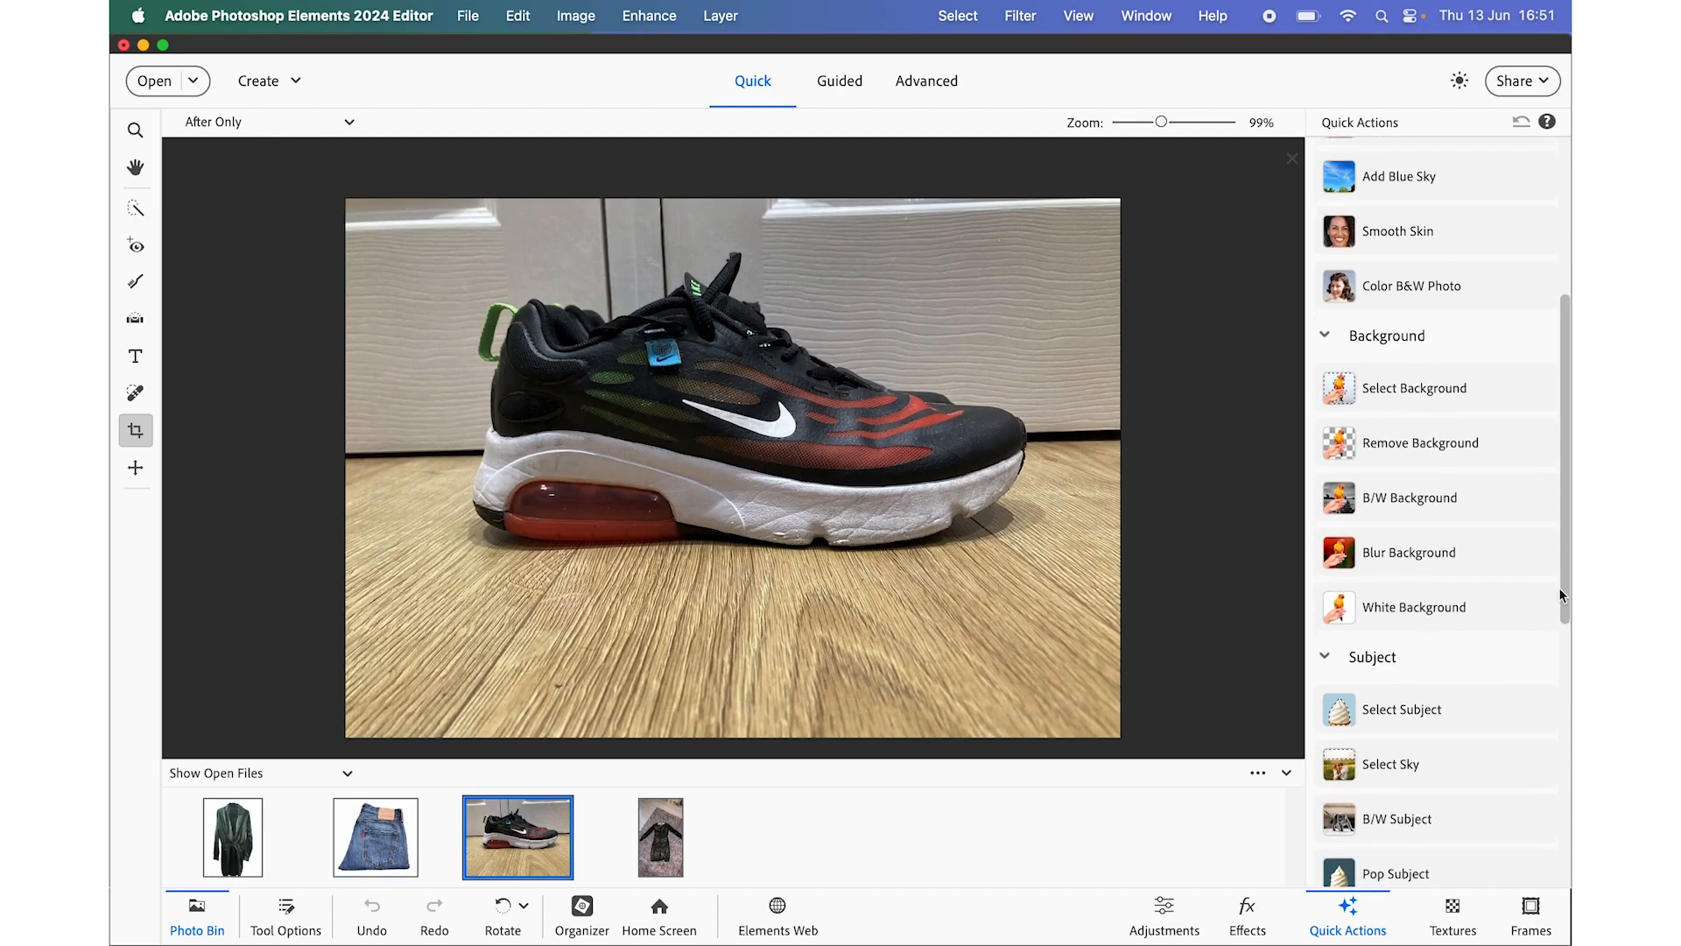
left_click(1419, 609)
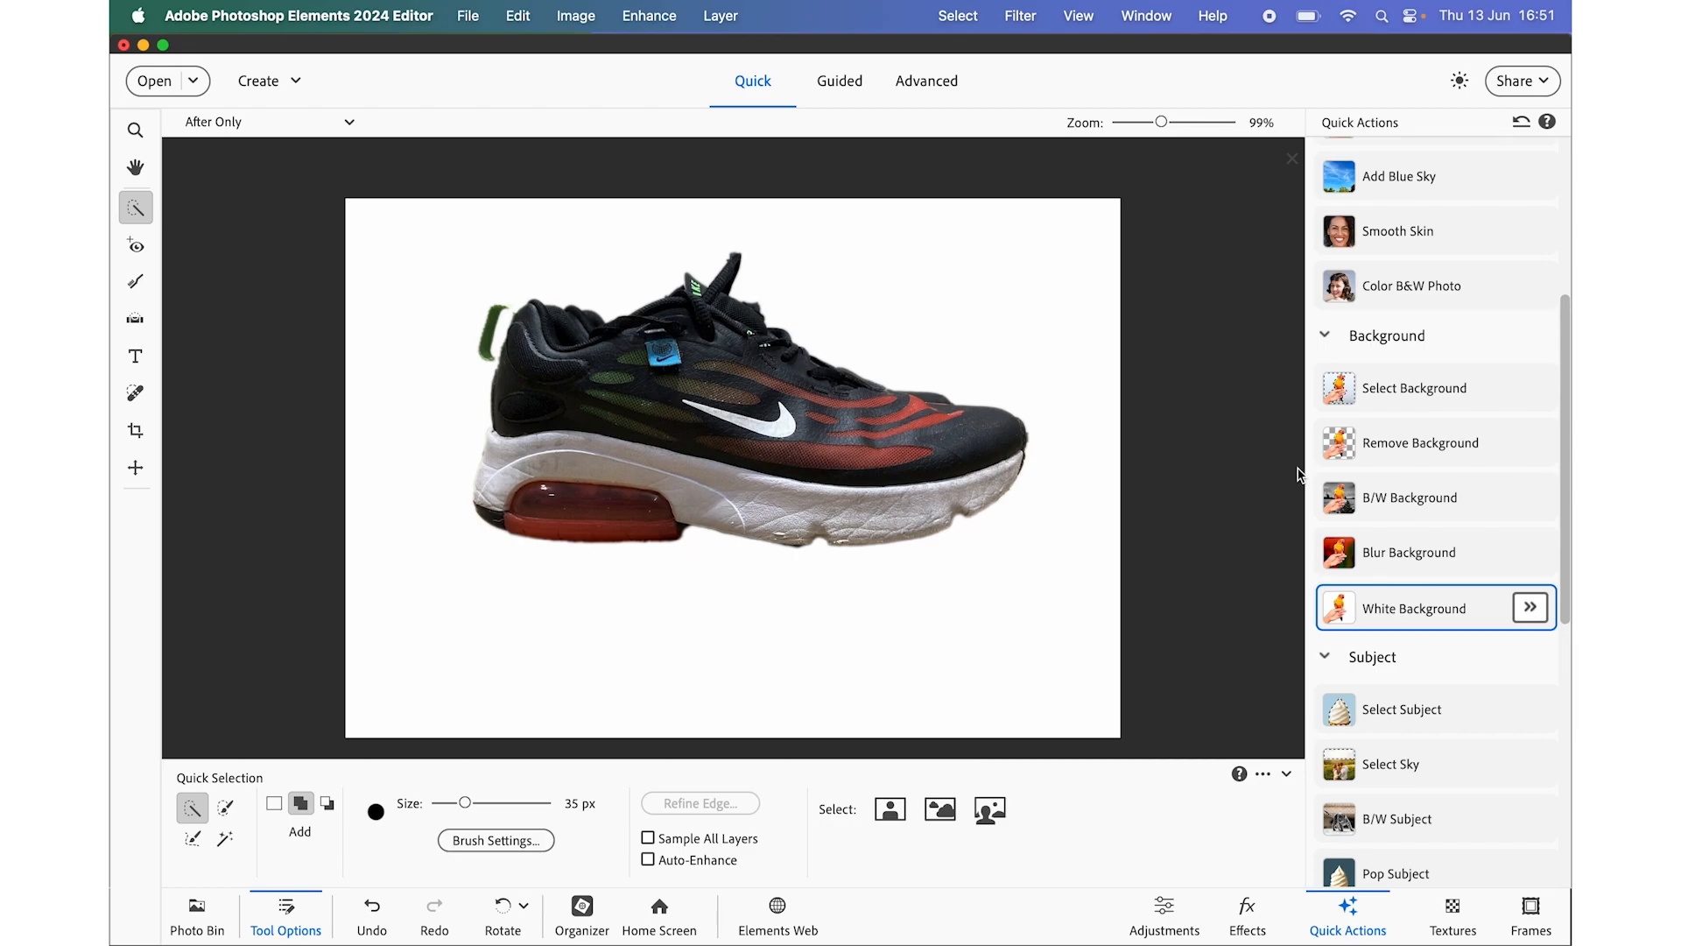
- Switch to the sequinned dress photo and try the White Background quick action on it
left_click(194, 926)
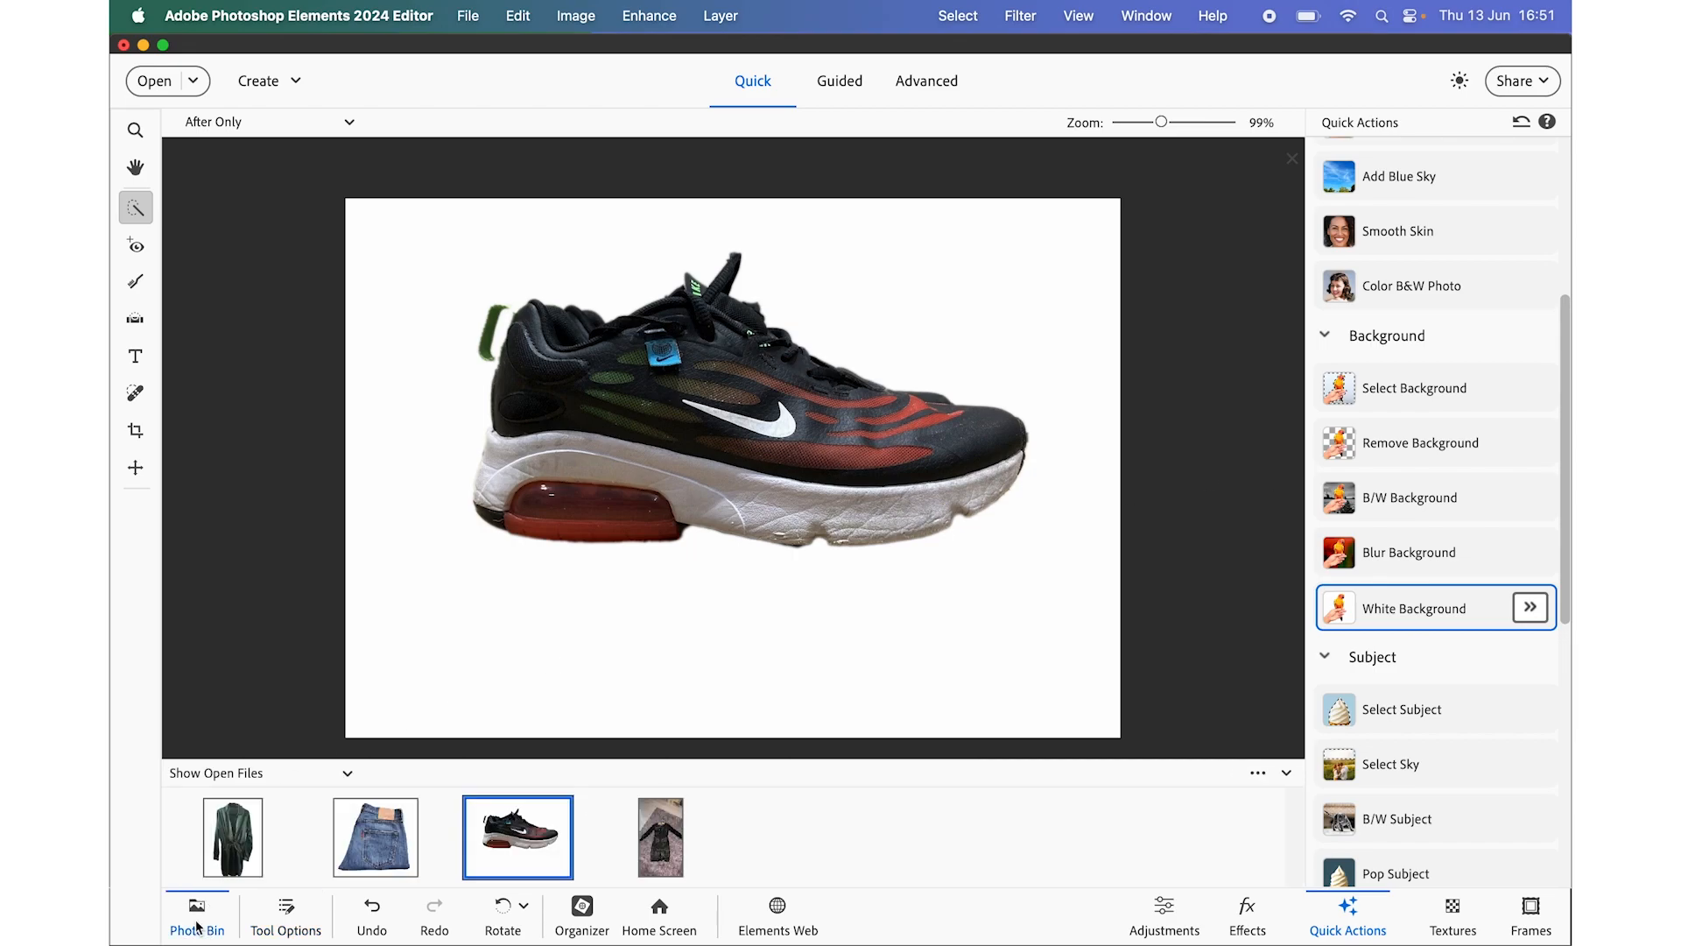
left_click(660, 836)
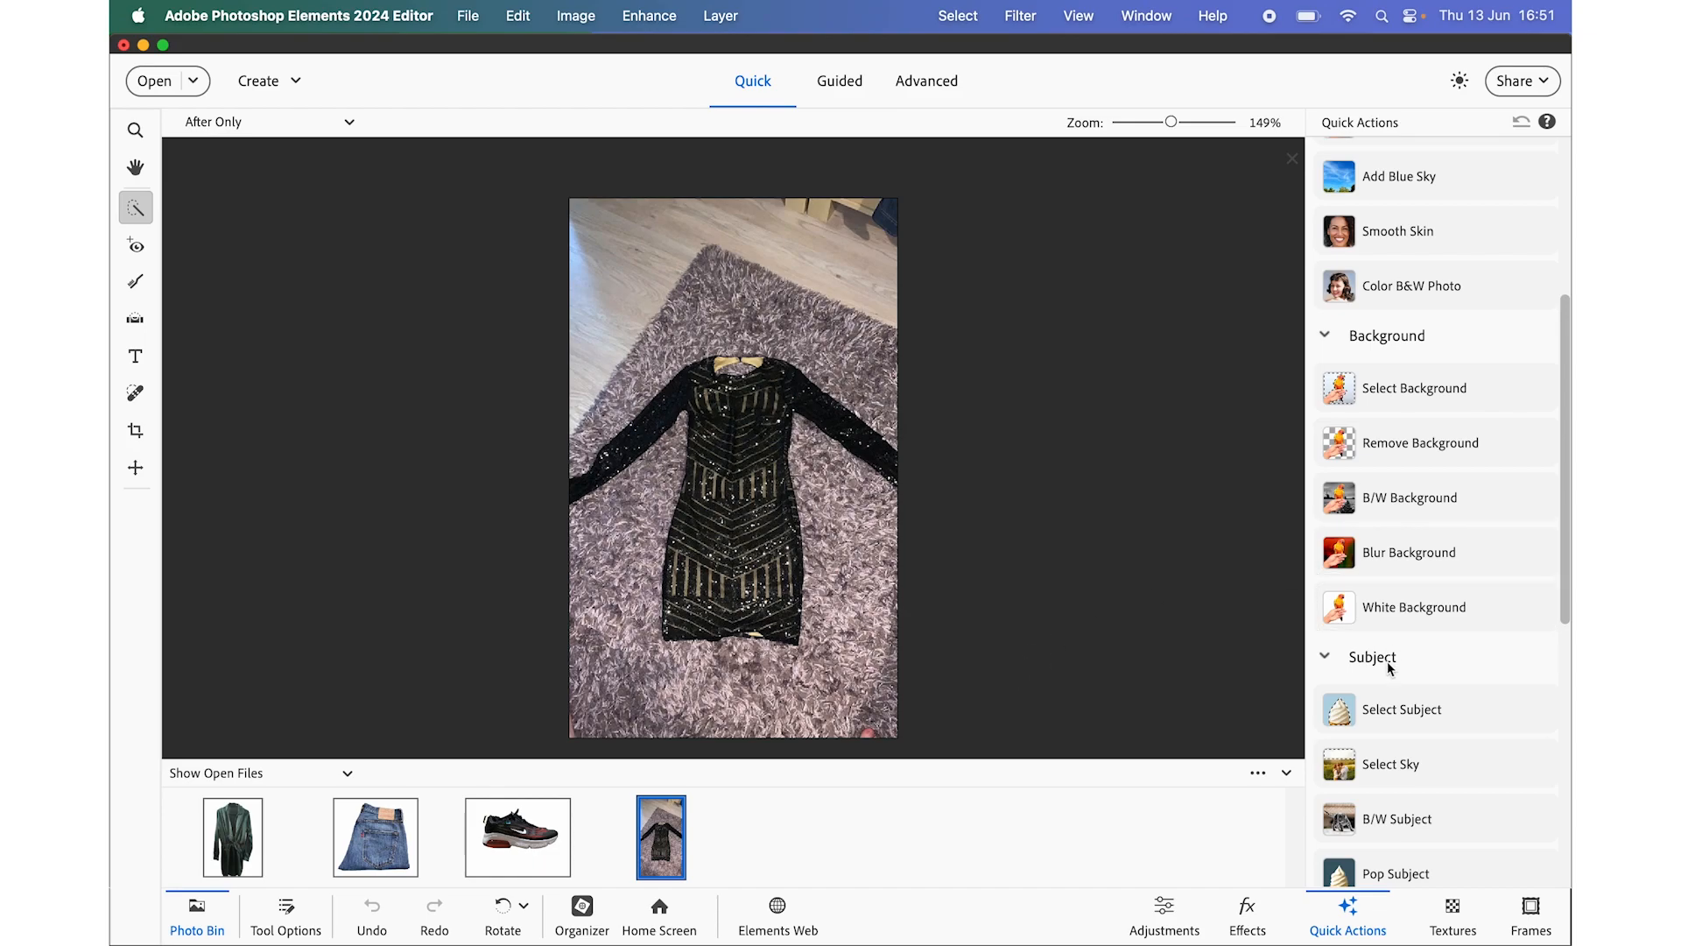
left_click(1435, 615)
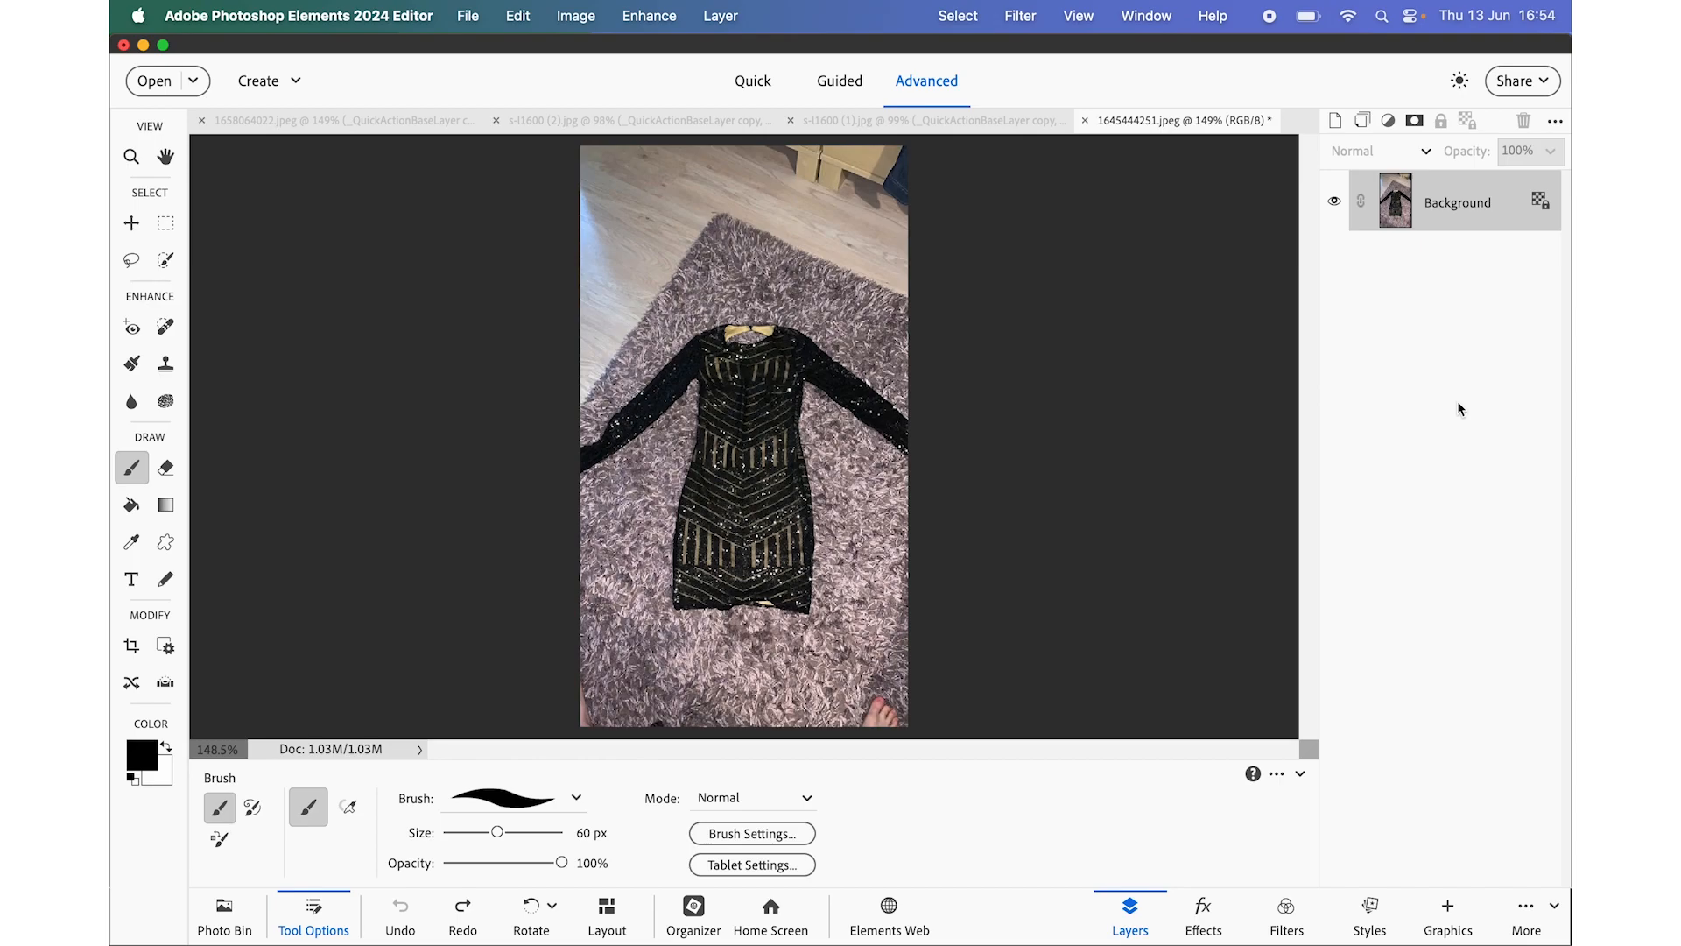
- Select the sequinned dress as the subject in Advanced mode, copy it to a new layer and hide the Background layer
left_click(962, 17)
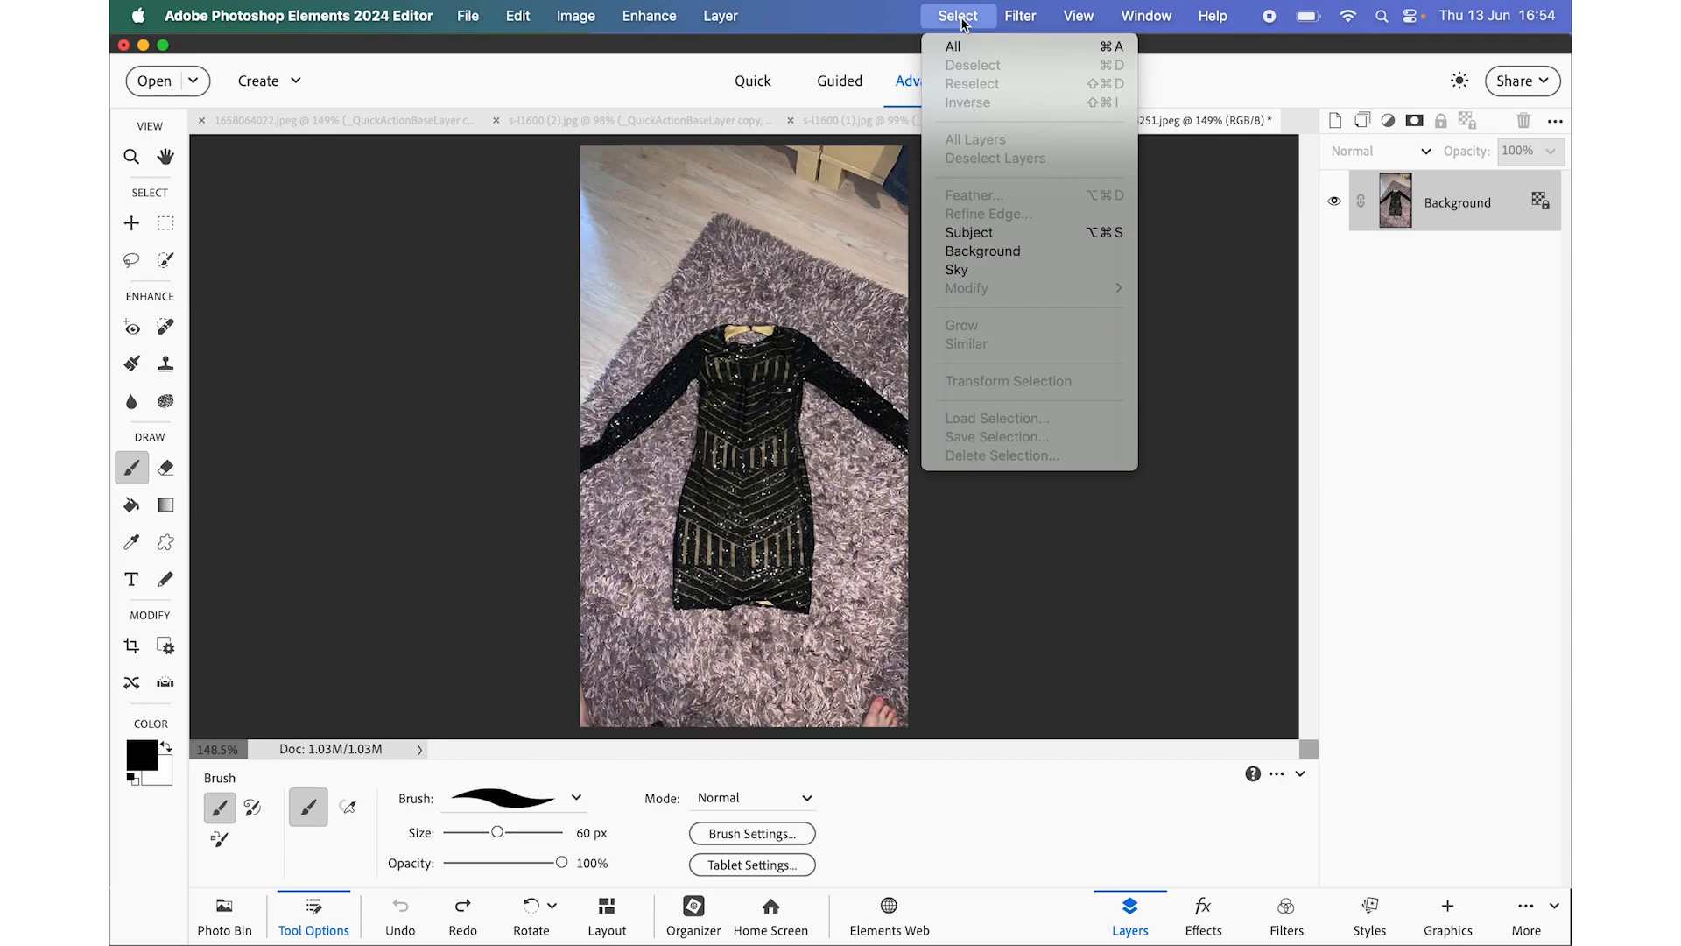
left_click(976, 234)
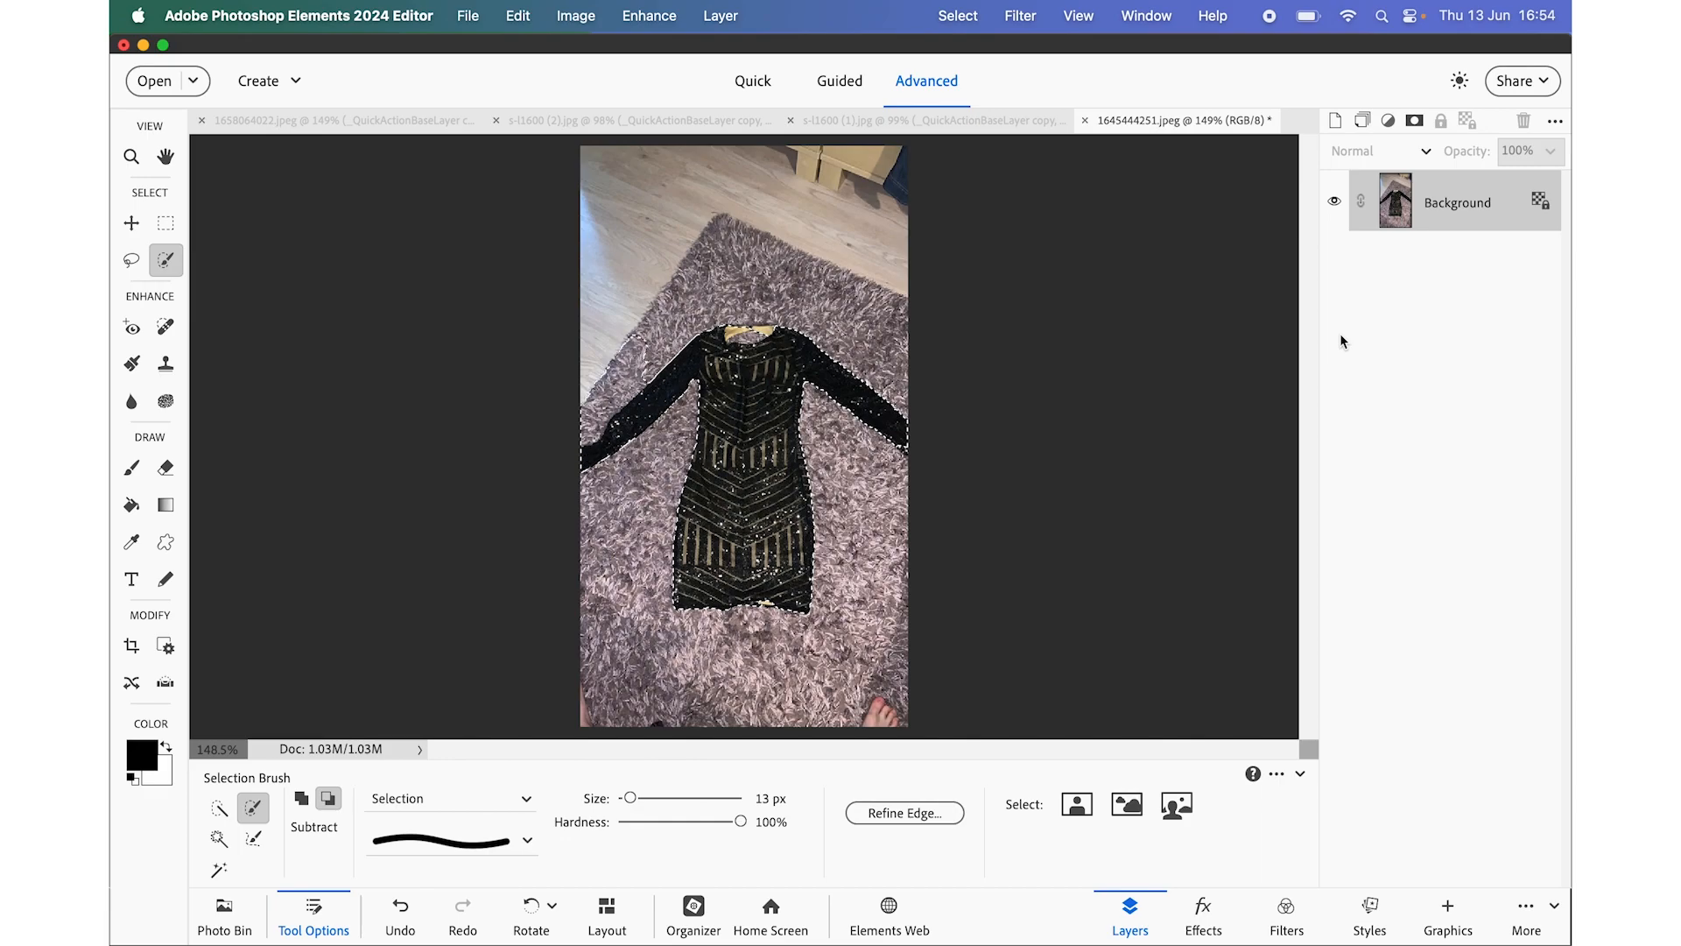
key("super+j")
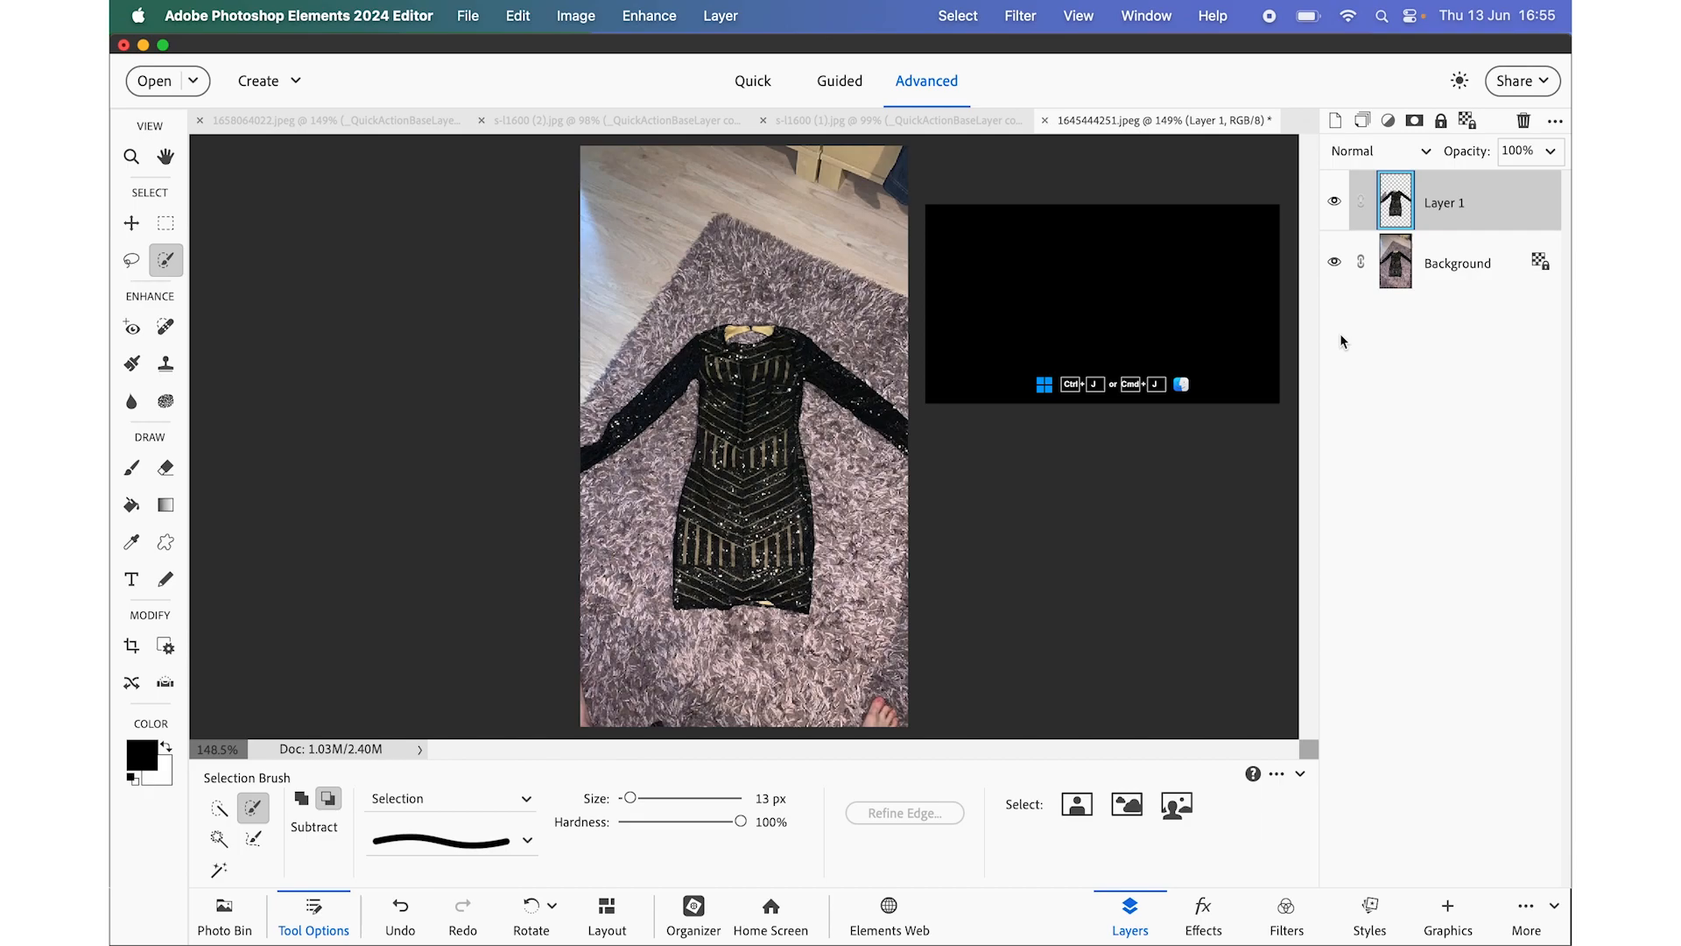
left_click(1336, 262)
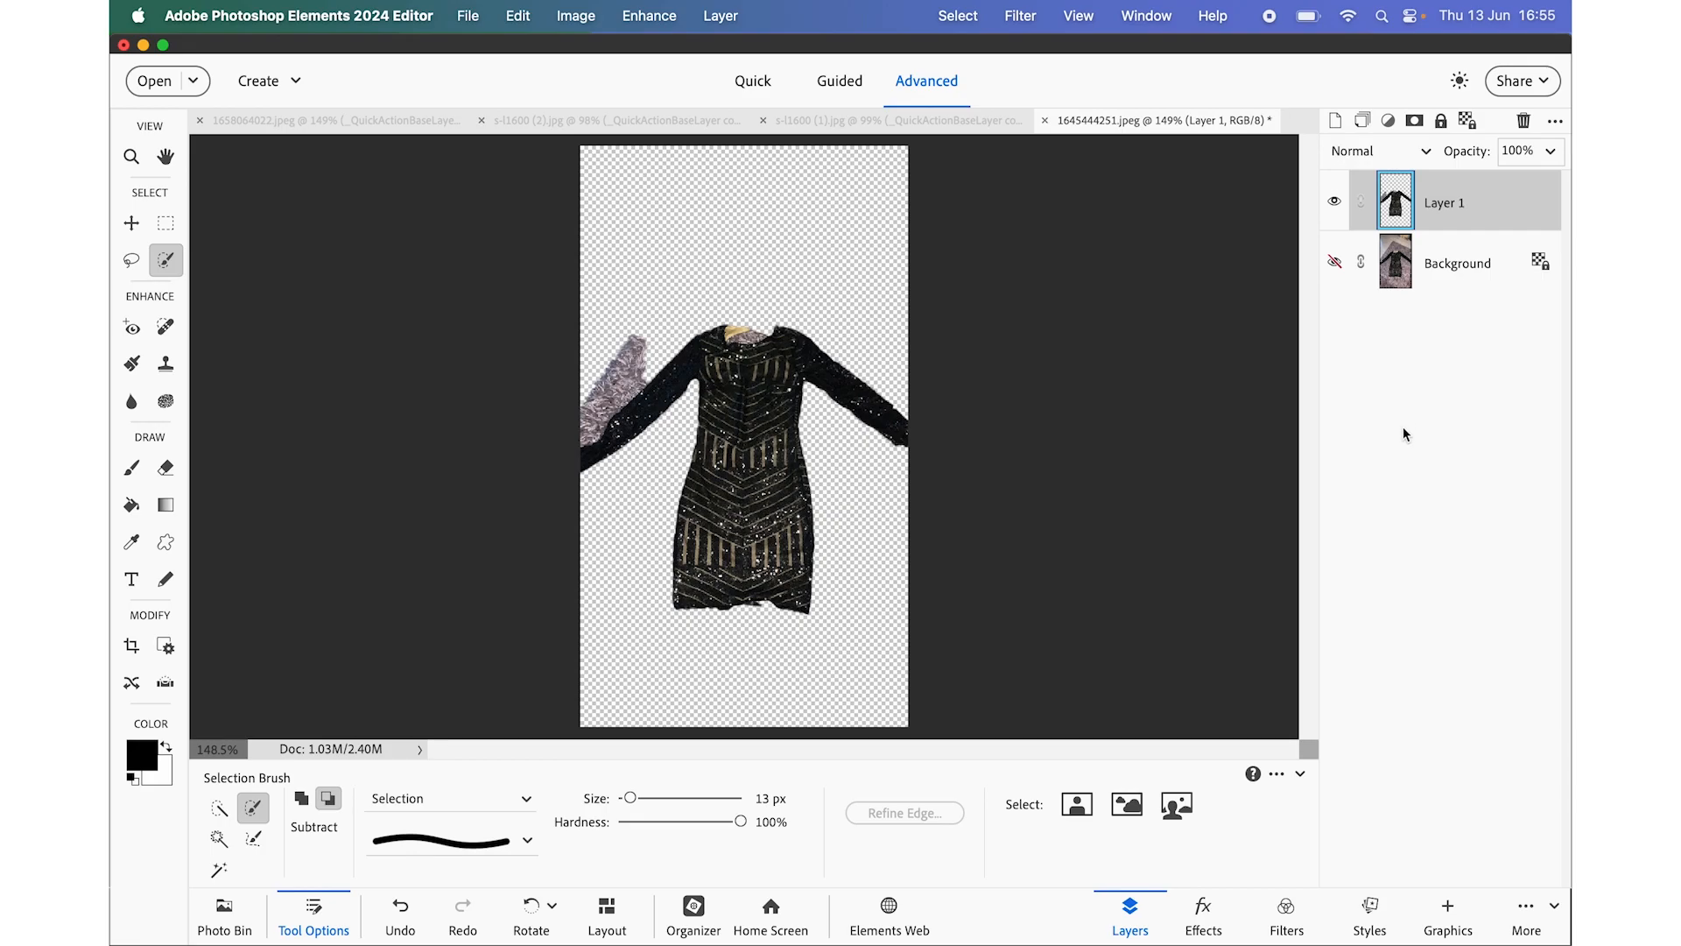
- Add a Solid Color fill layer with colour ffffff between the Background layer and the dress cut-out
left_click(1464, 270)
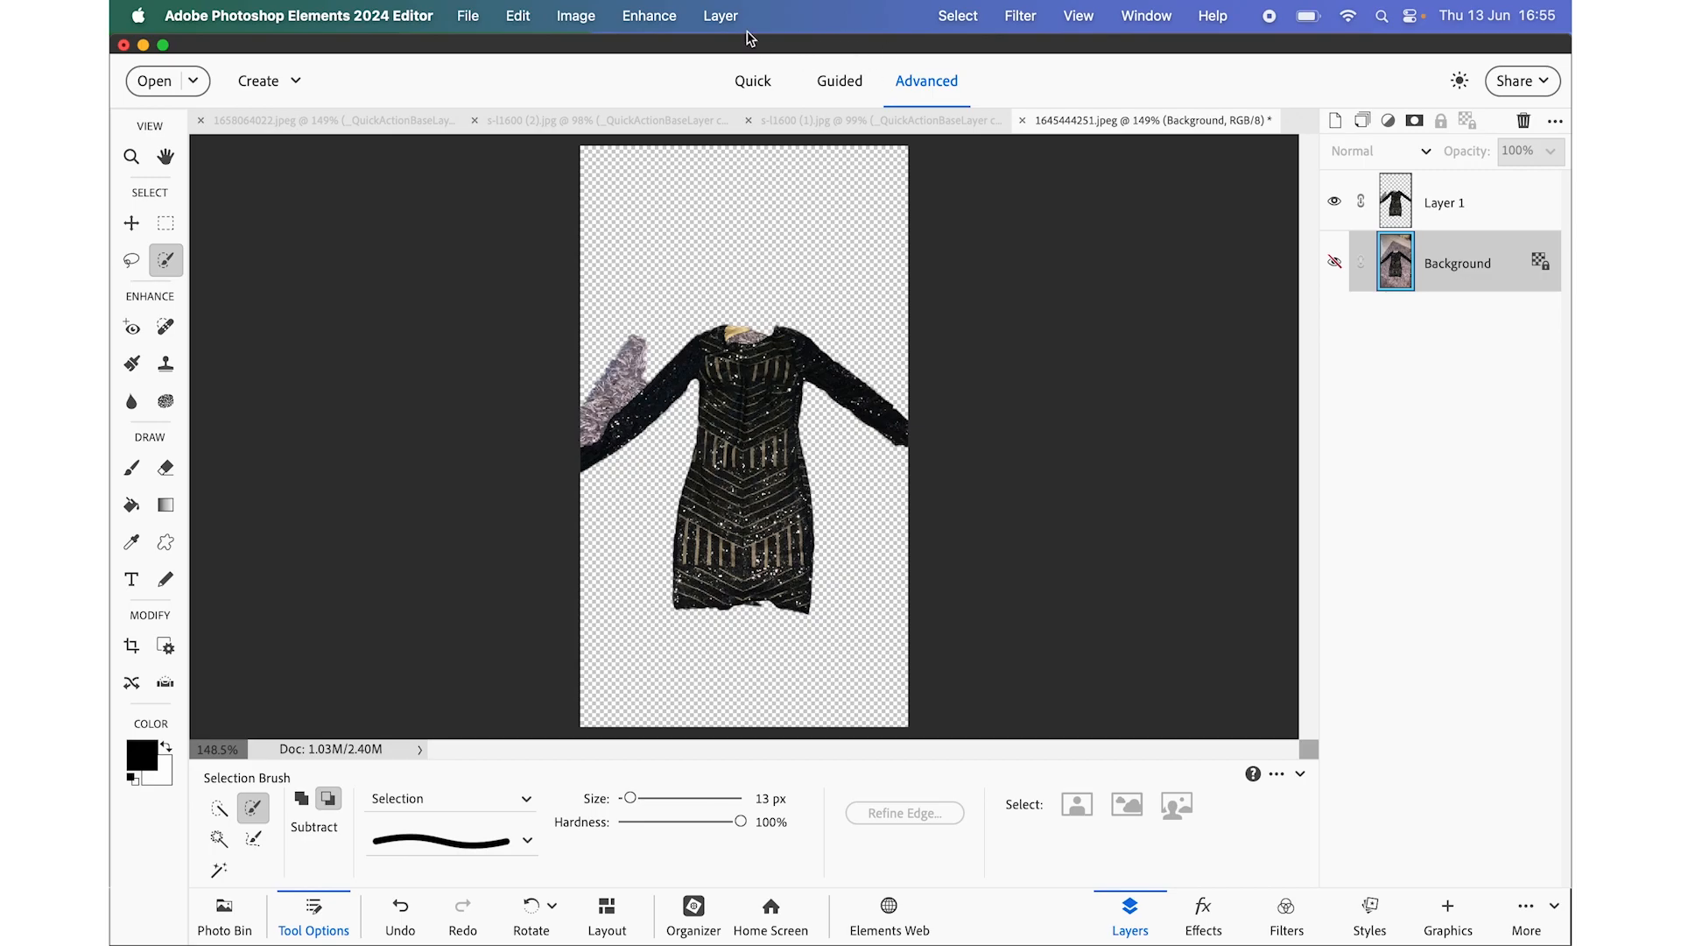
left_click(721, 18)
mouse_move(780, 179)
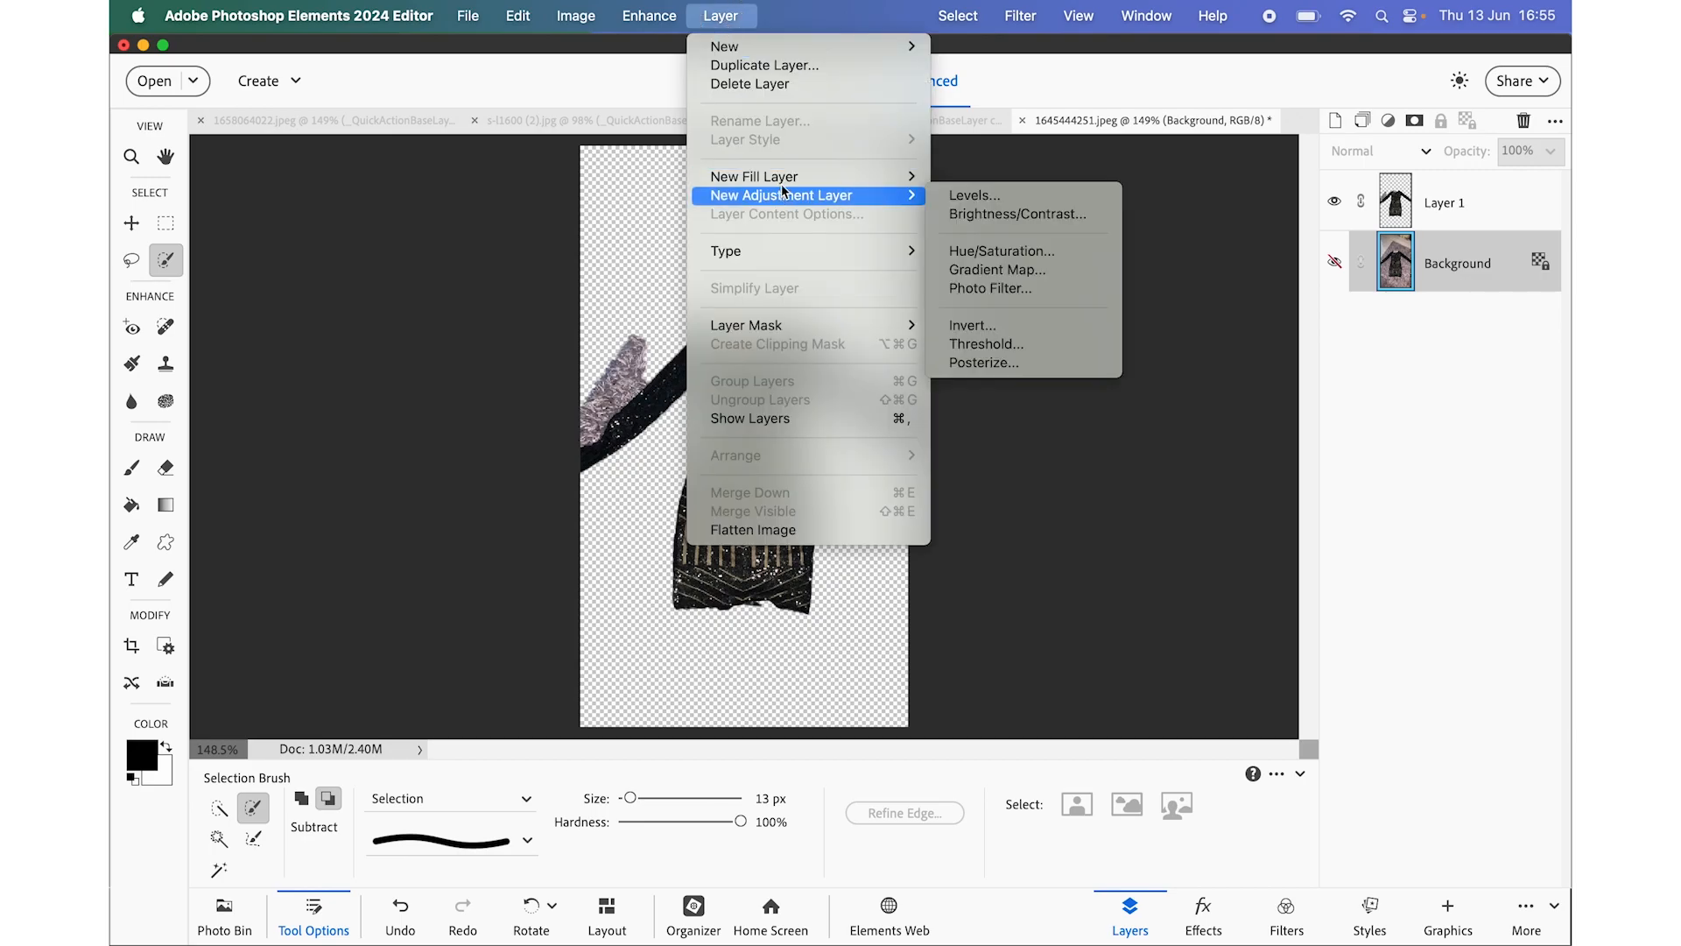
left_click(980, 177)
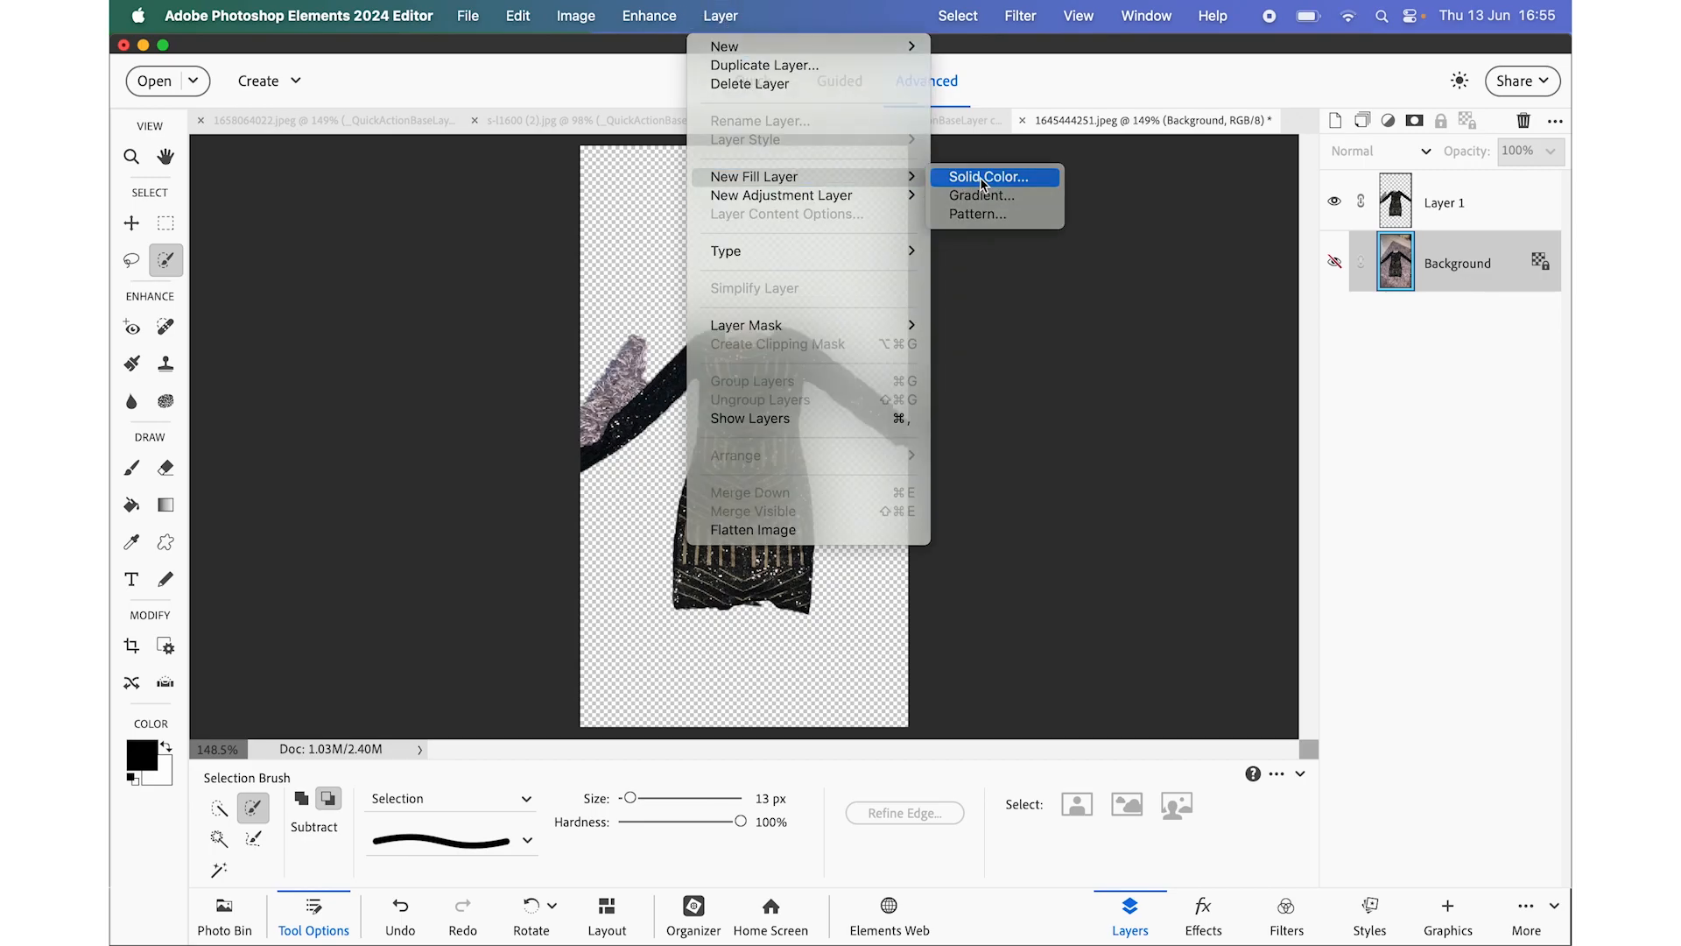
left_click(1012, 408)
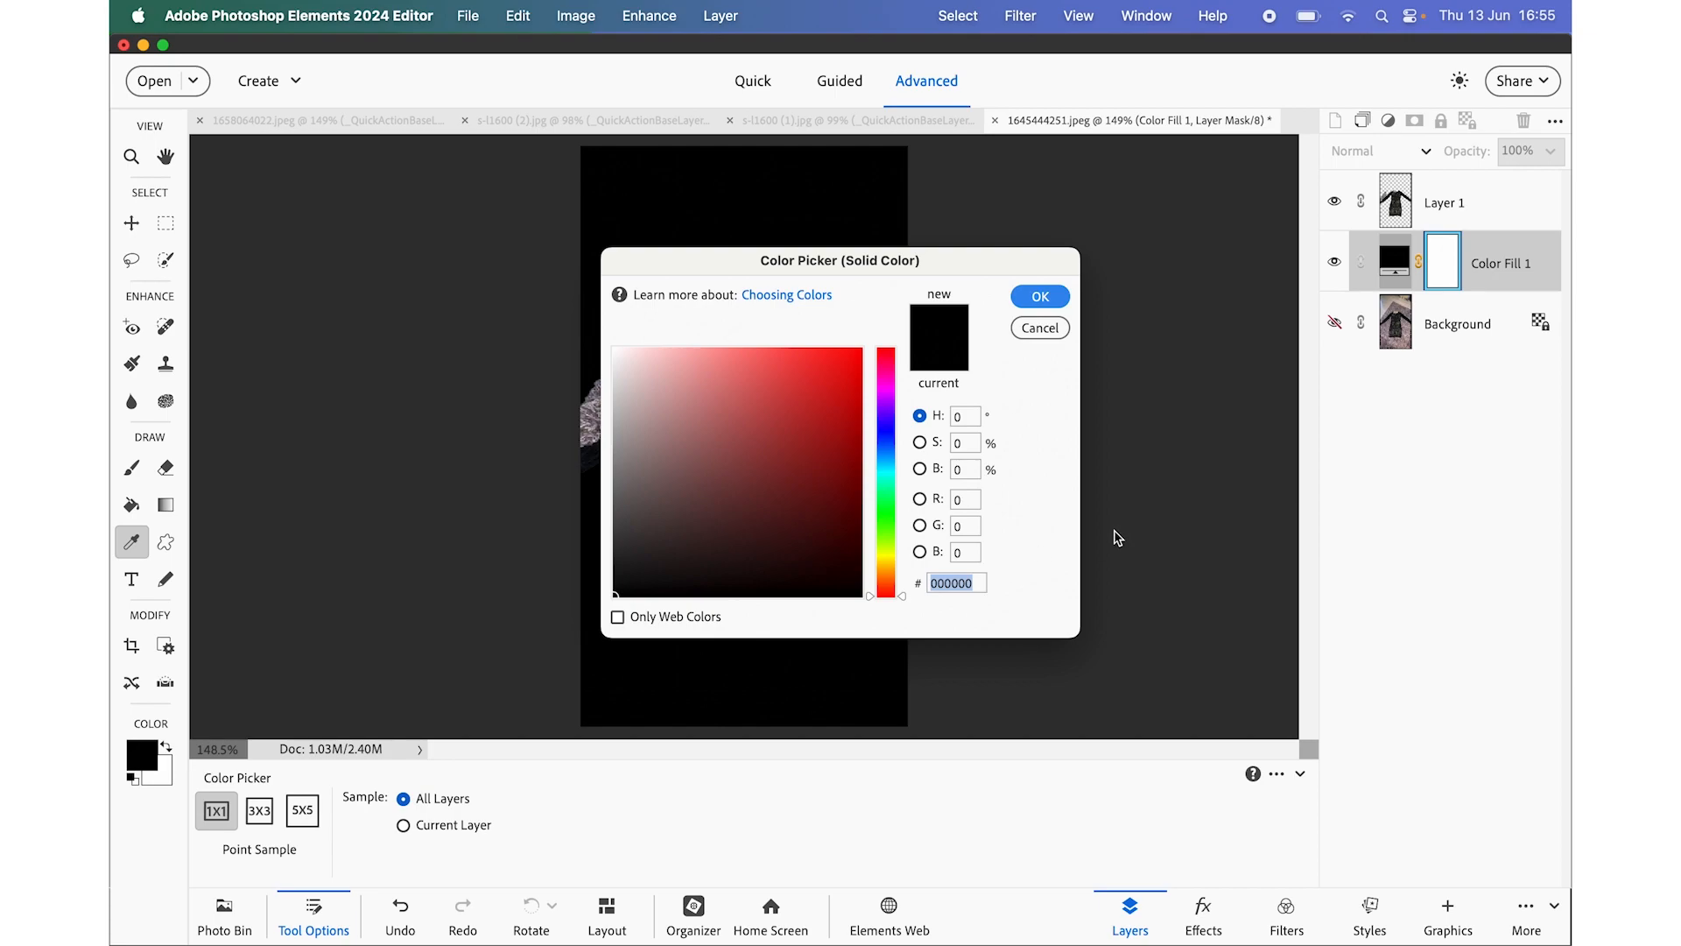
type("f")
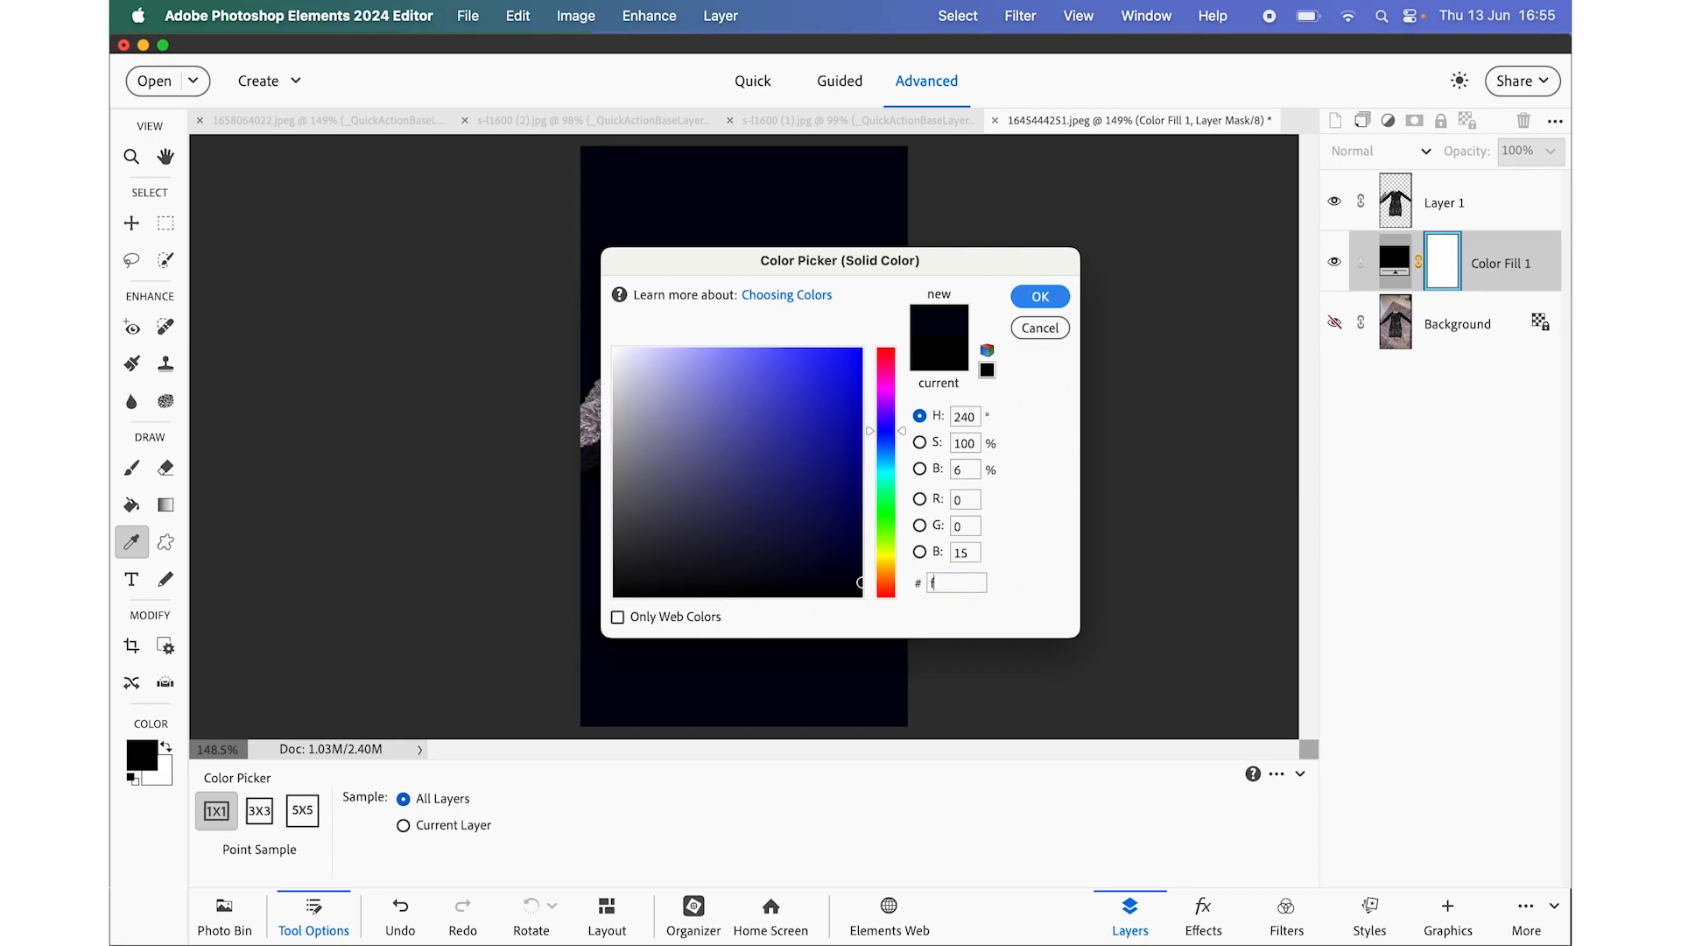
type("fffff")
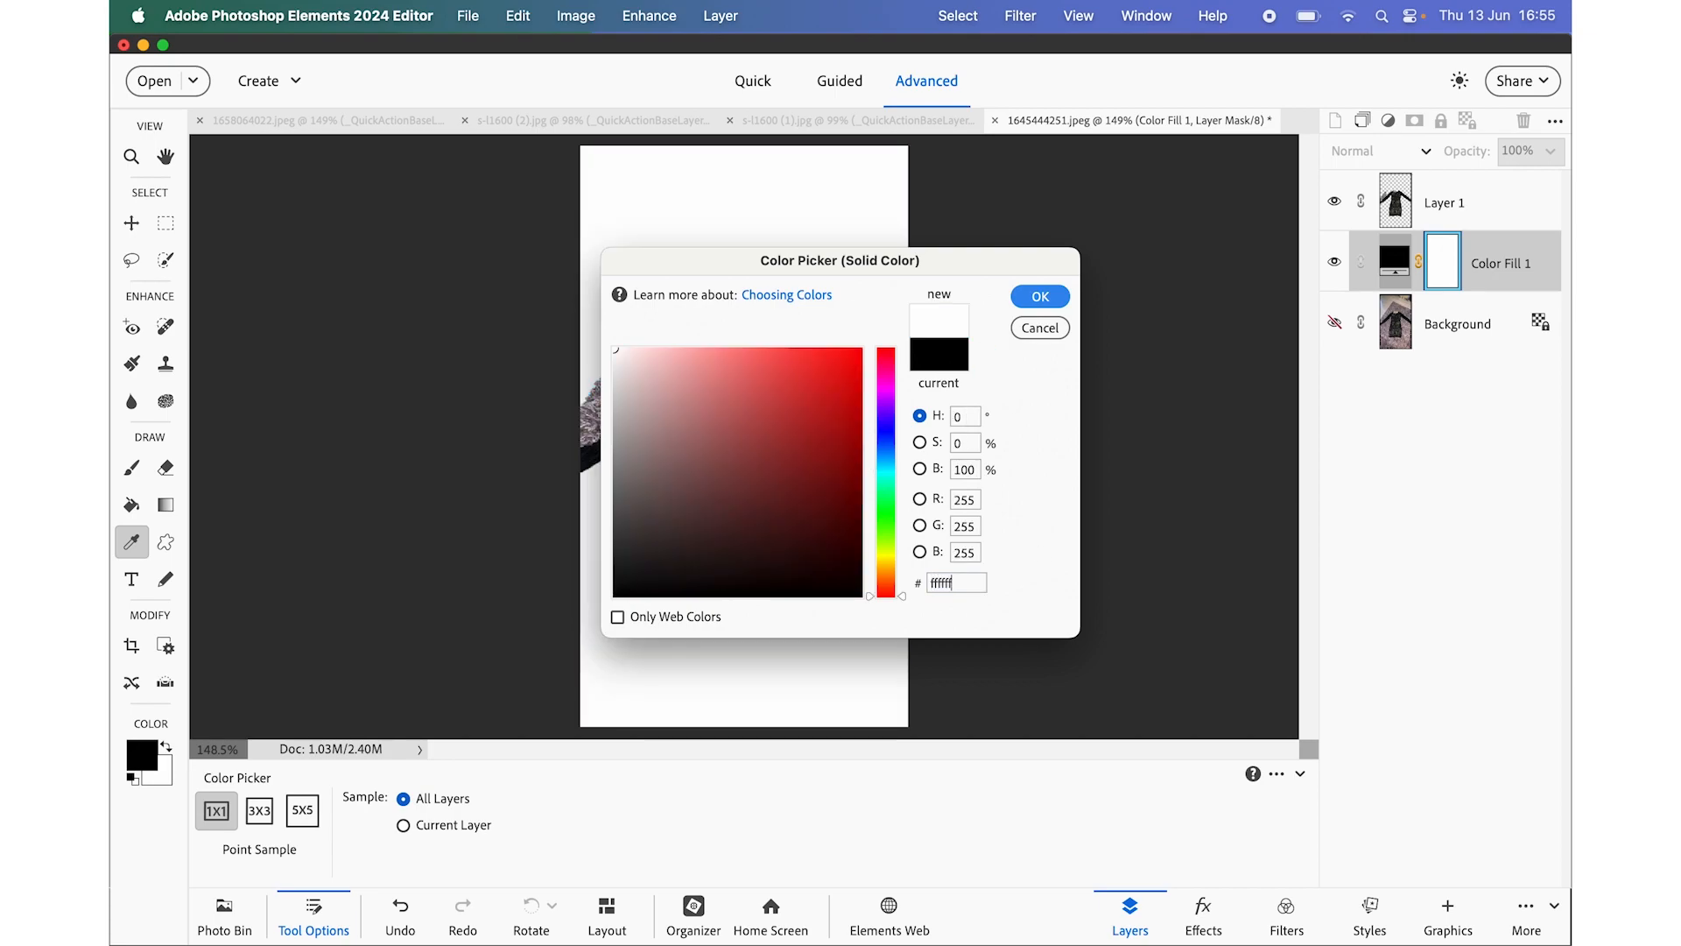
left_click(1041, 304)
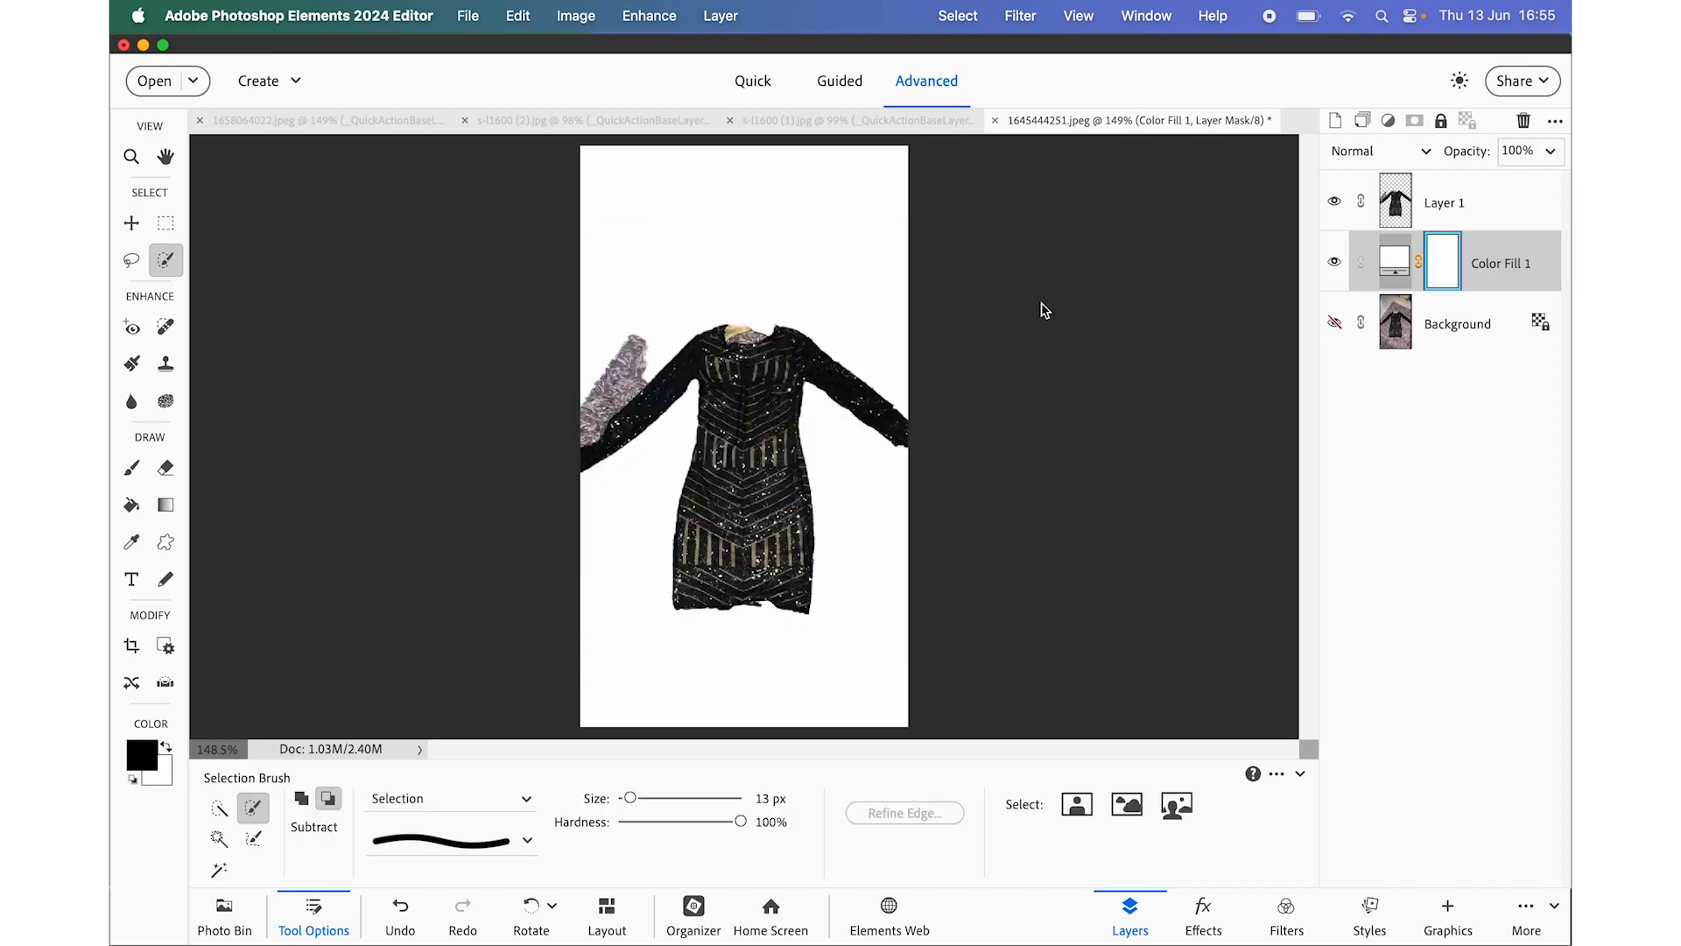
- Add a layer mask to Layer 1 and paint it black with the 60 px Brush over the leftover carpet beside the sleeve
left_click(1483, 214)
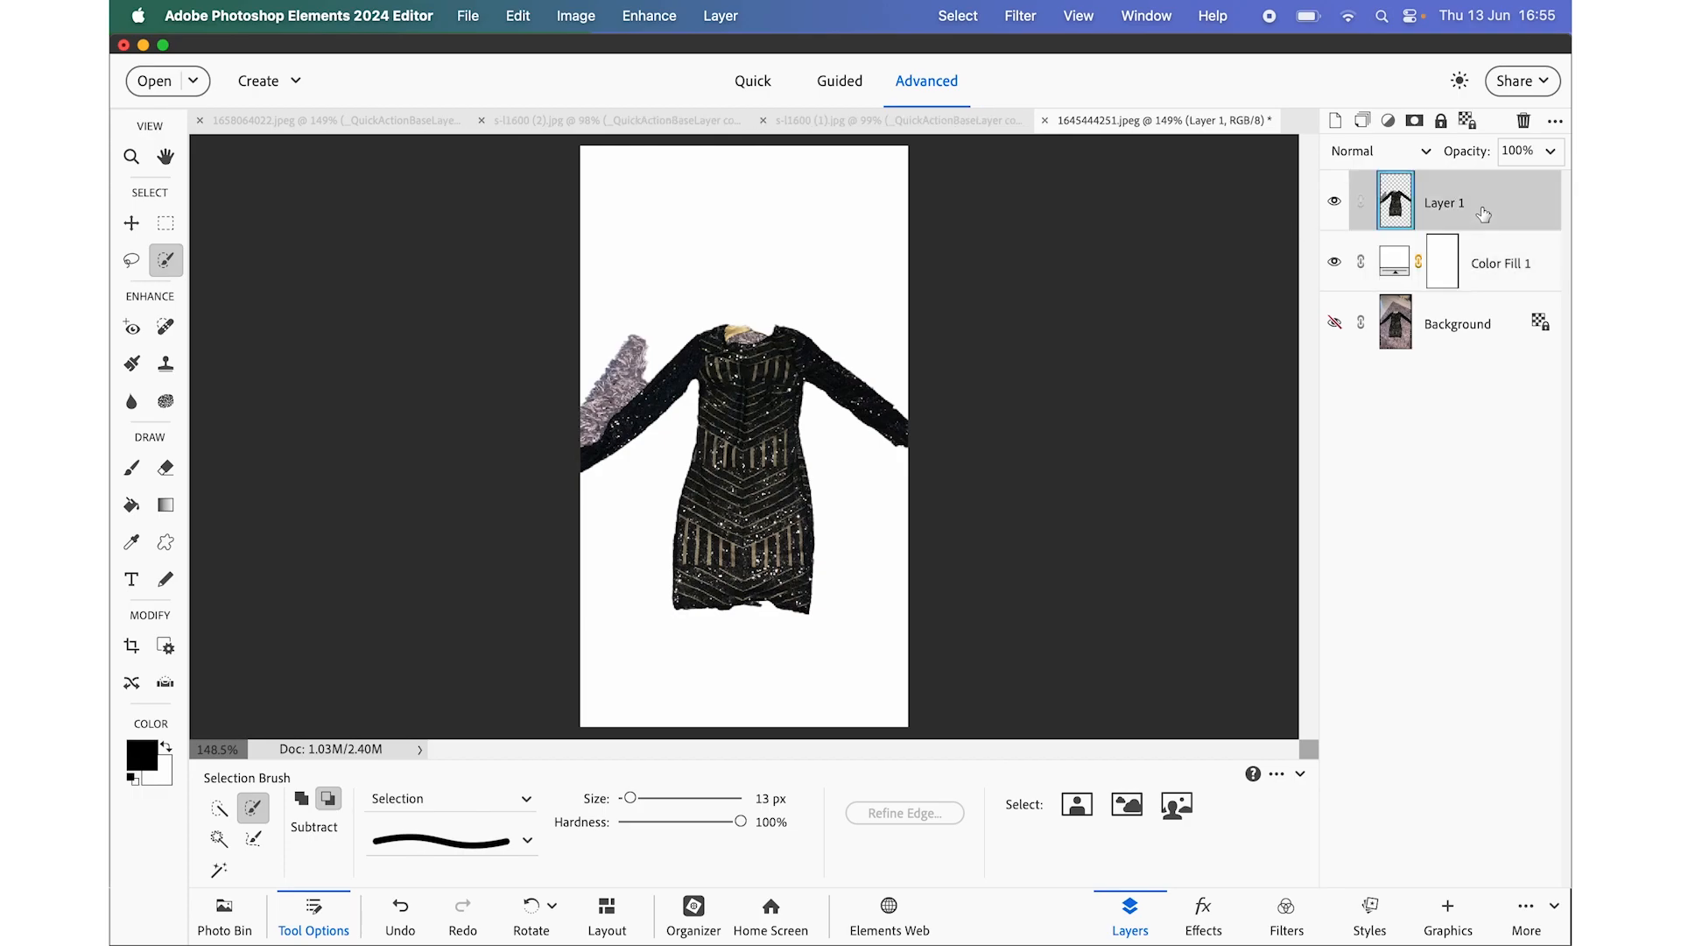
left_click(1416, 122)
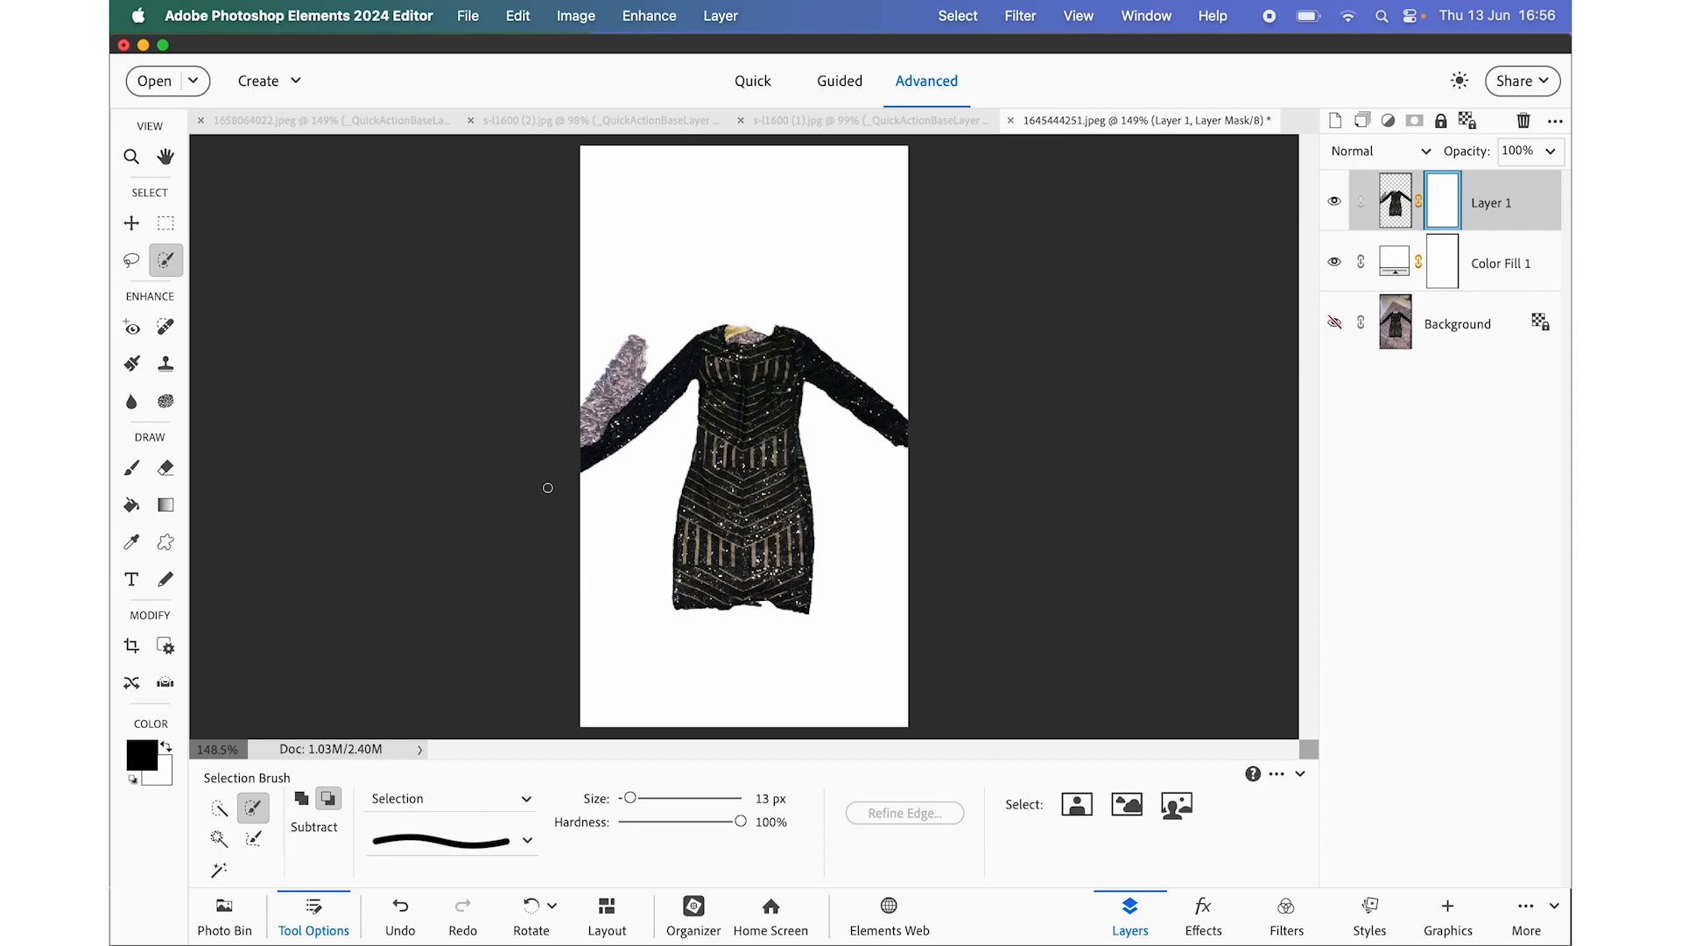
left_click(130, 471)
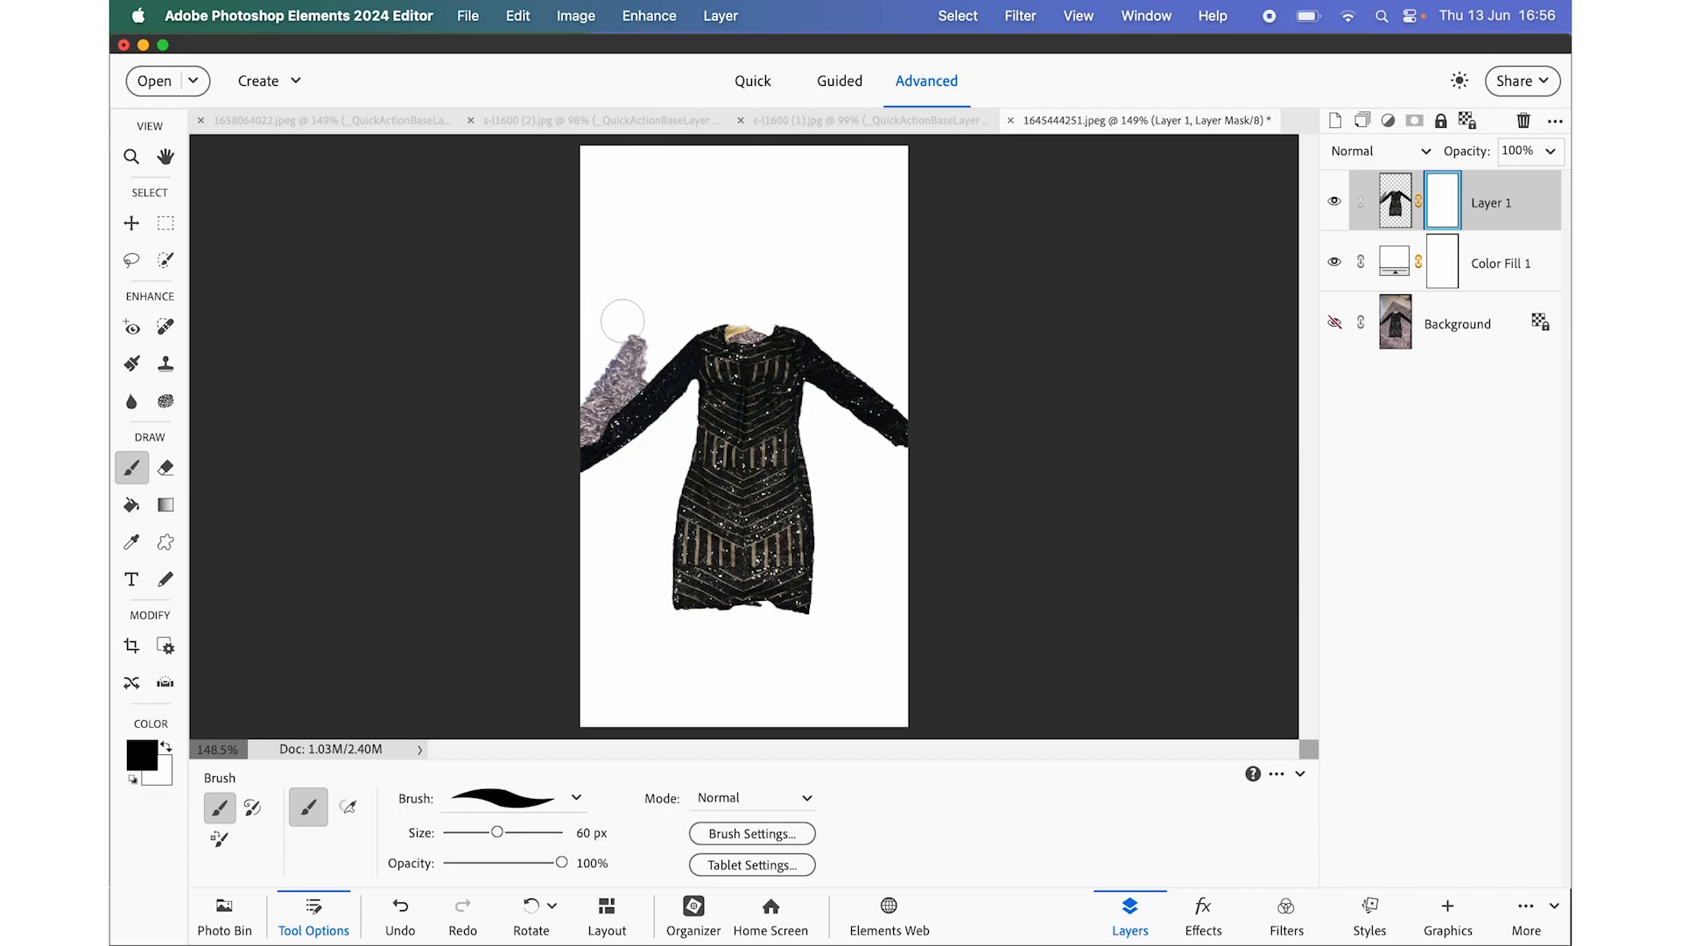
left_click_drag(638, 312, 606, 378)
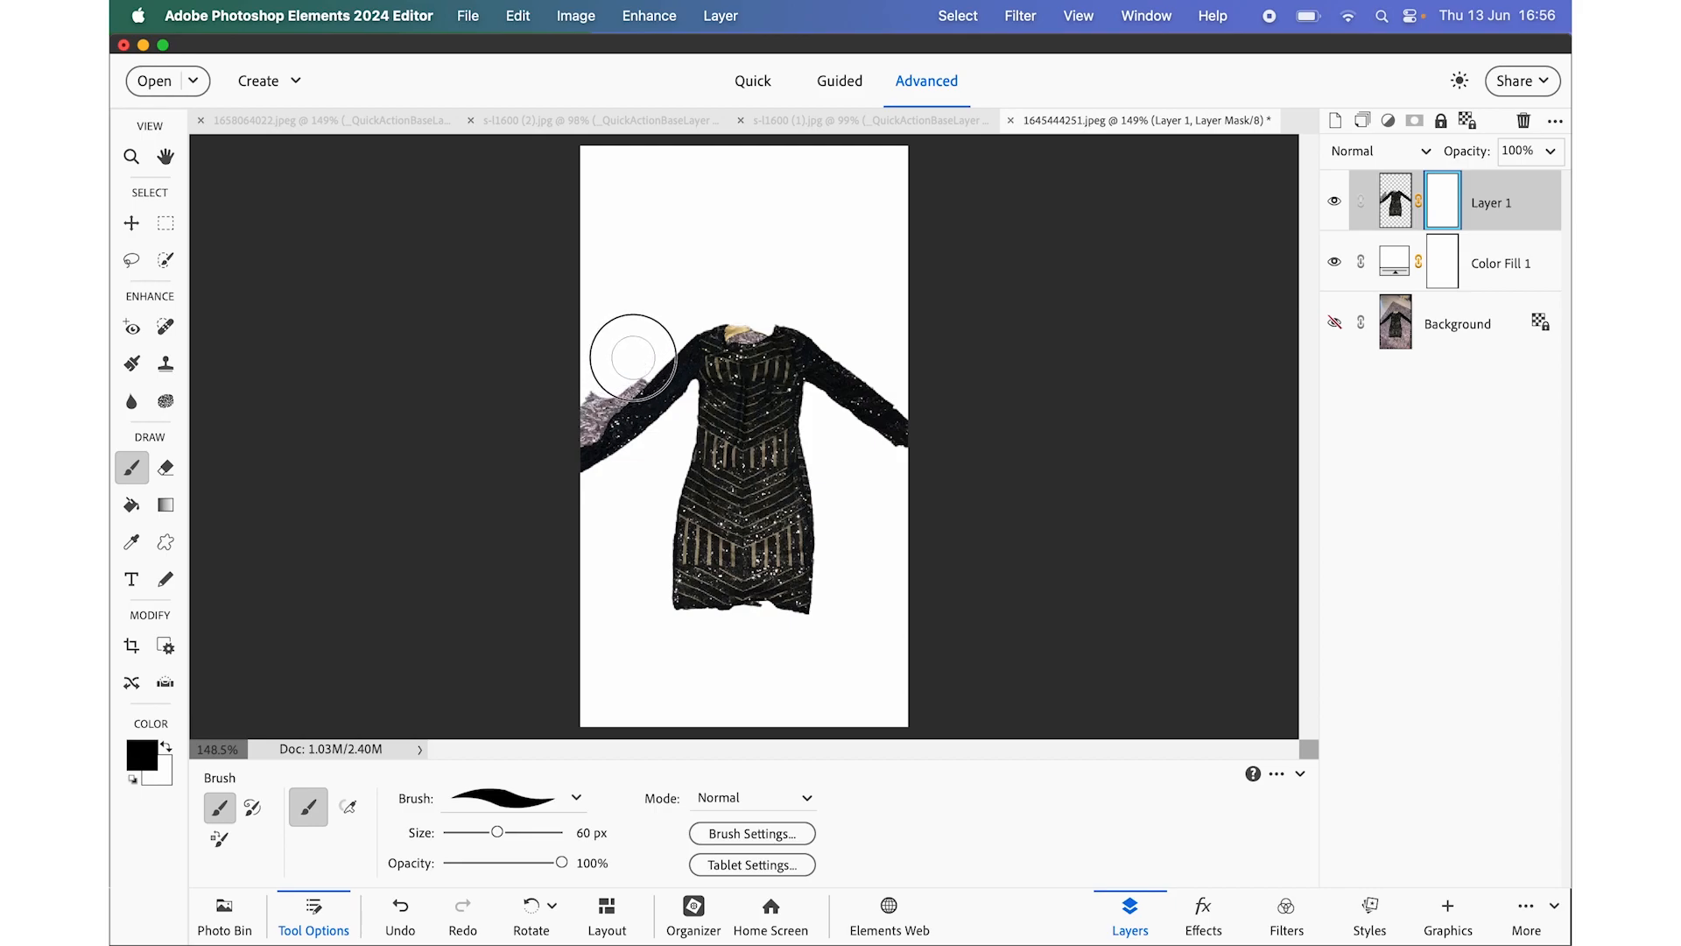
left_click_drag(607, 386, 598, 395)
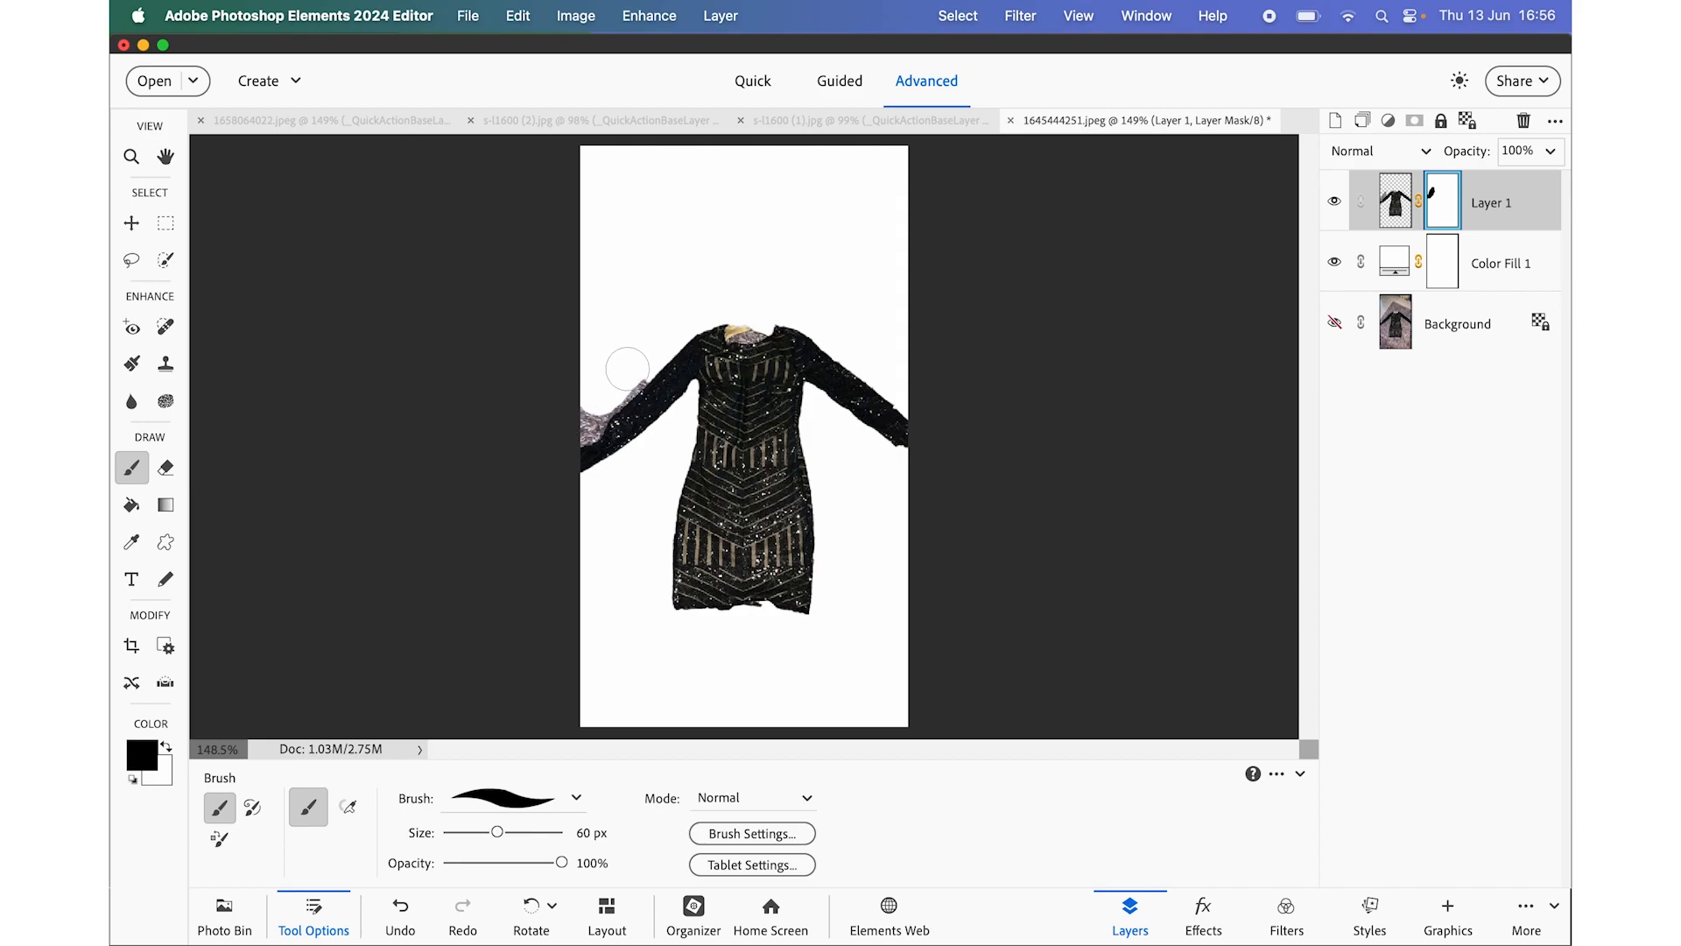
left_click(581, 422)
left_click(634, 366)
left_click(605, 401)
- Paint black on the dress layer's mask to hide the hanger at the neckline and tidy the hem's lower edge
left_click(749, 325)
left_click(746, 329)
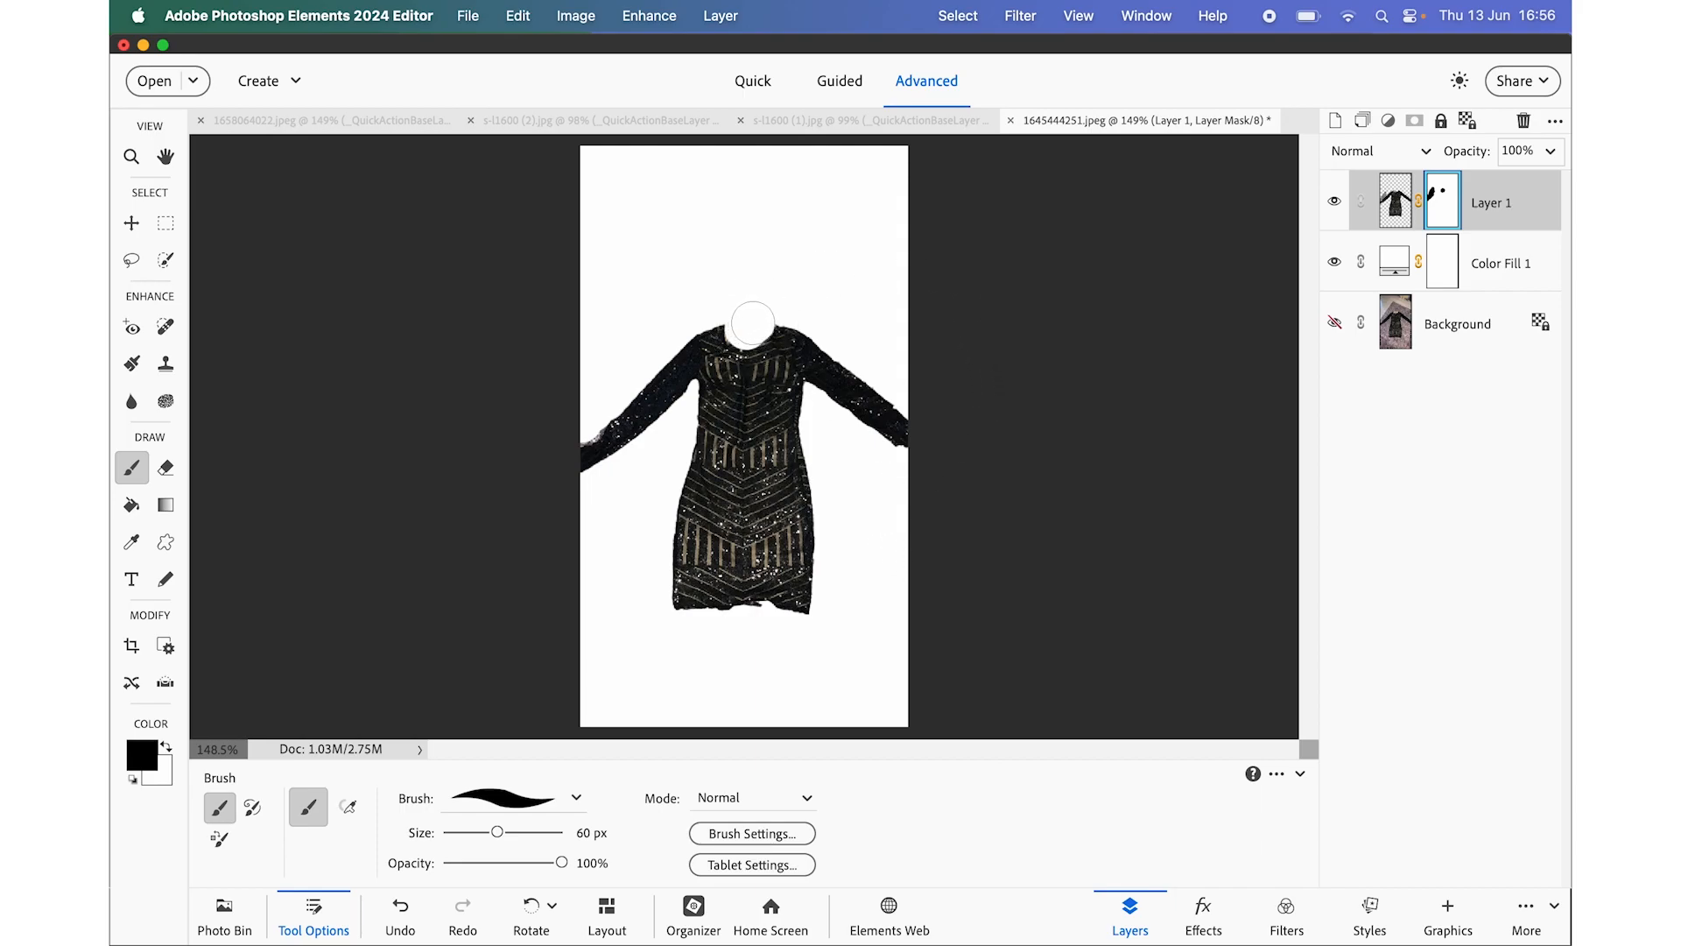
left_click(655, 621)
left_click_drag(796, 625, 791, 626)
left_click(812, 626)
left_click(810, 625)
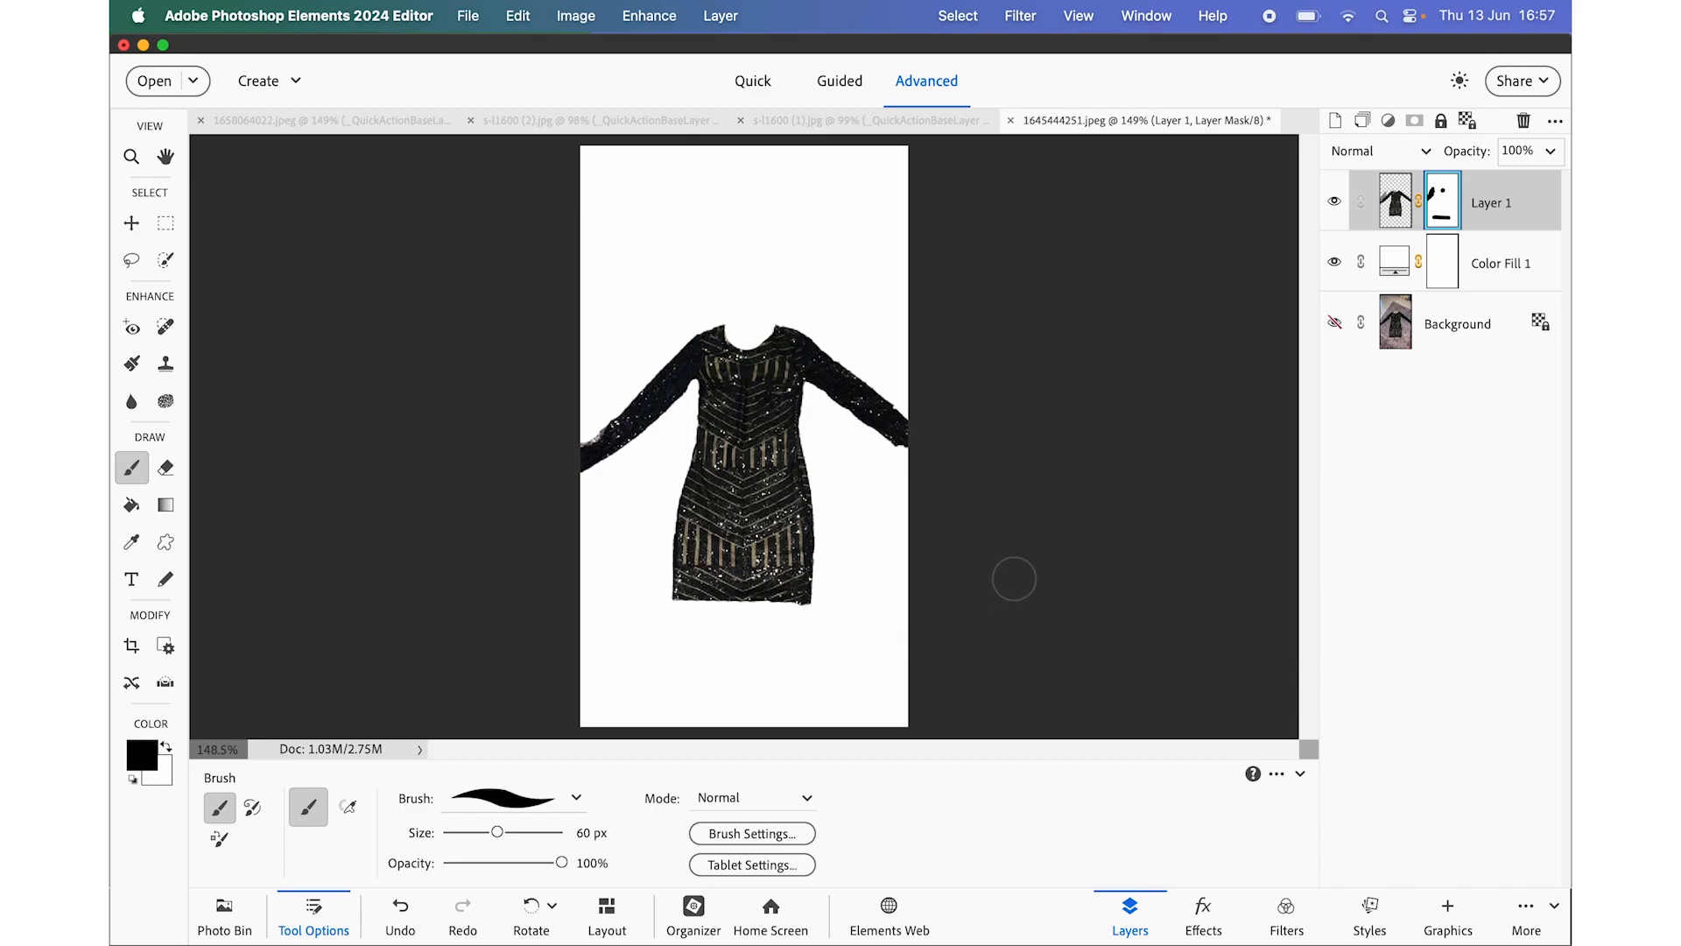